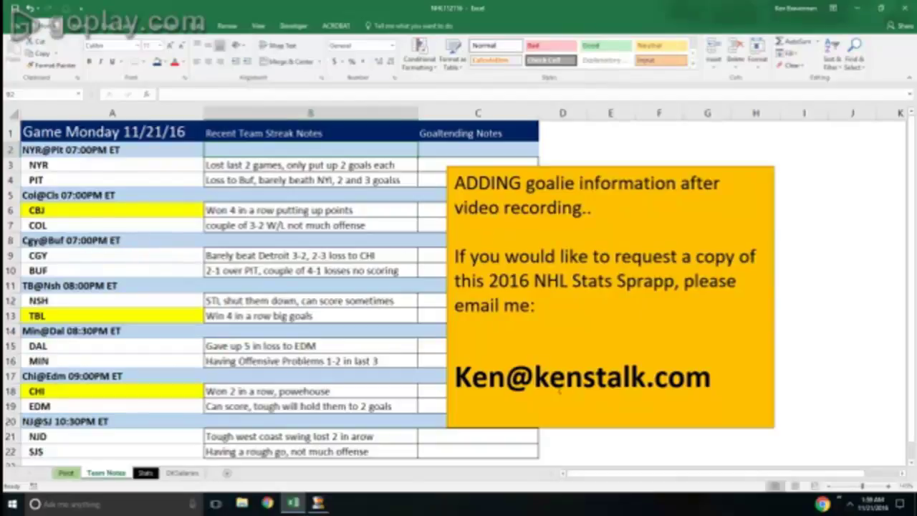
- Review the recent streak notes of the yellow-highlighted teams CBJ, TBL and CHI
left_click_drag(66, 211, 345, 210)
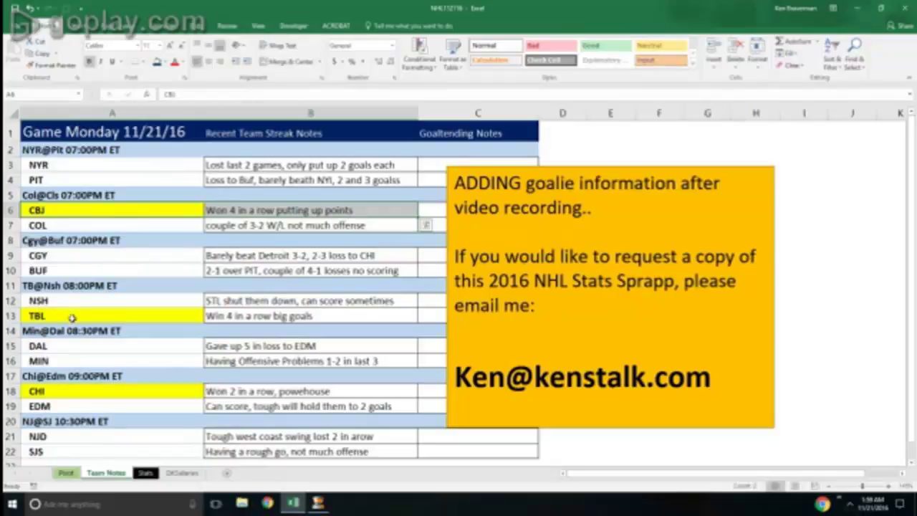
left_click_drag(72, 318, 308, 321)
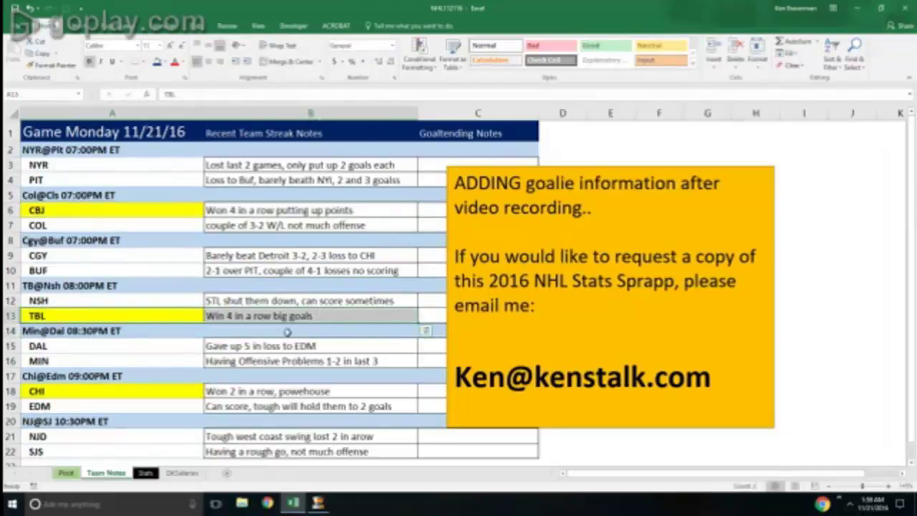
left_click_drag(91, 392, 318, 397)
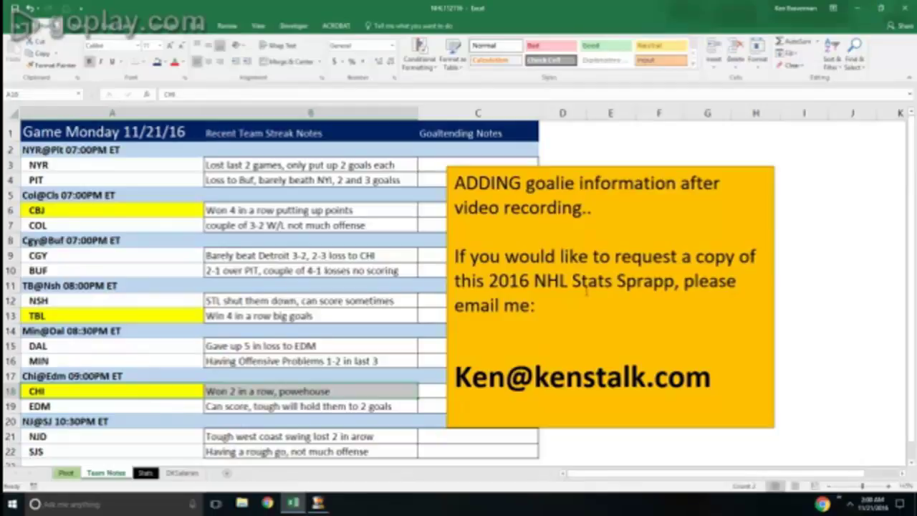
- Filter the pivot table on the Pivot sheet to team CBJ and expand the team to list its players
left_click(65, 473)
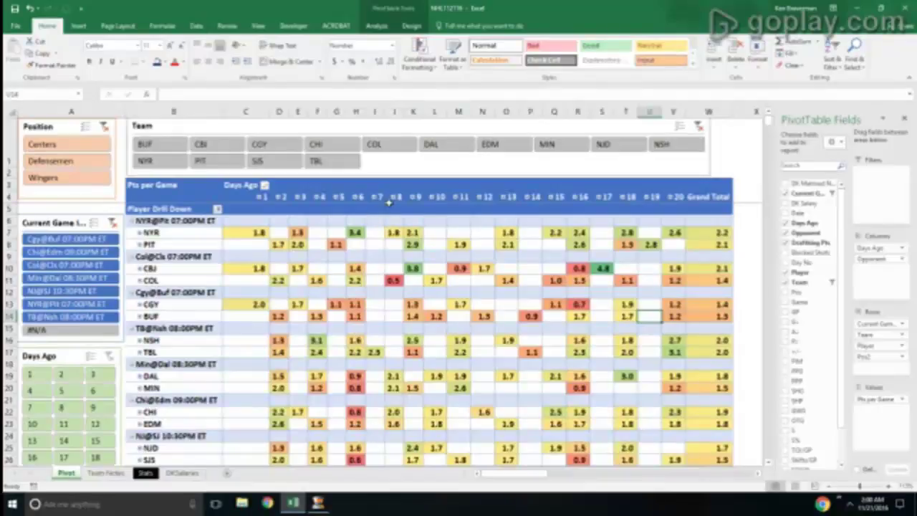
left_click(210, 146)
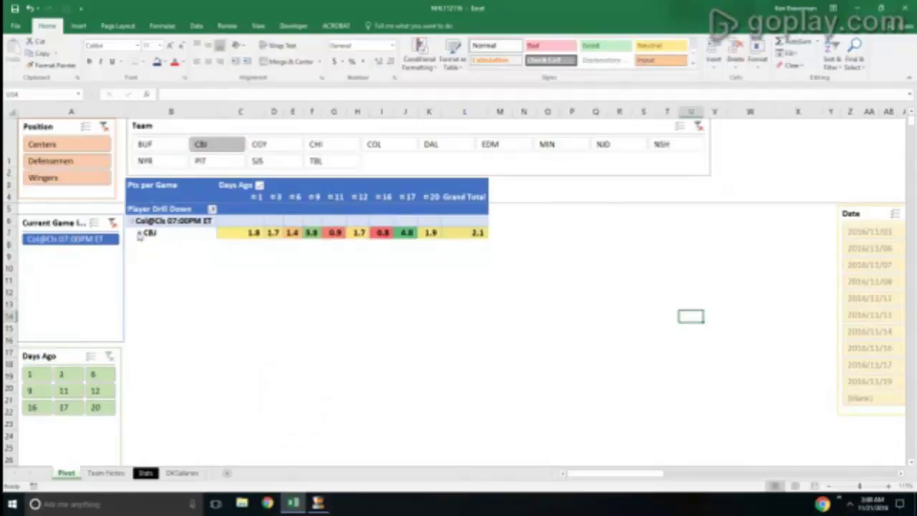
left_click(140, 233)
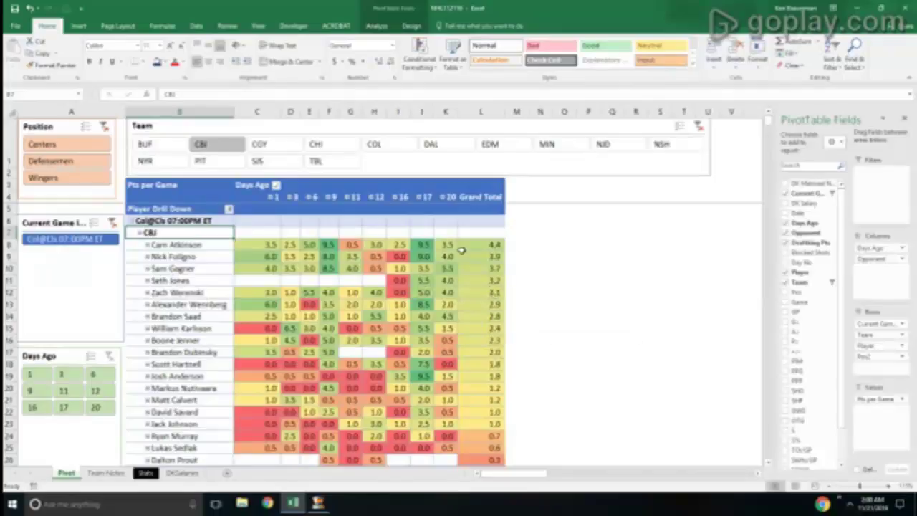
- Examine Cam Atkinson's points per game across all listed days at a larger zoom
scroll(425, 269, "up", 3)
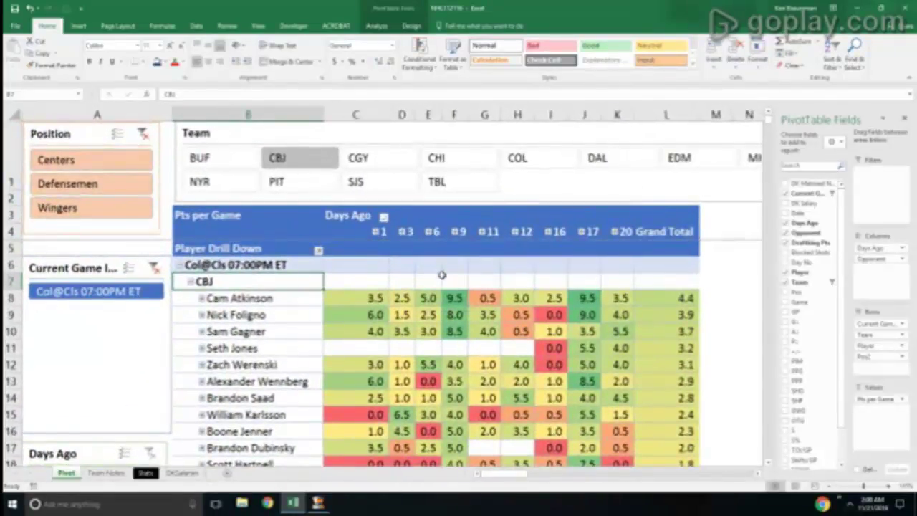
scroll(454, 284, "up", 2)
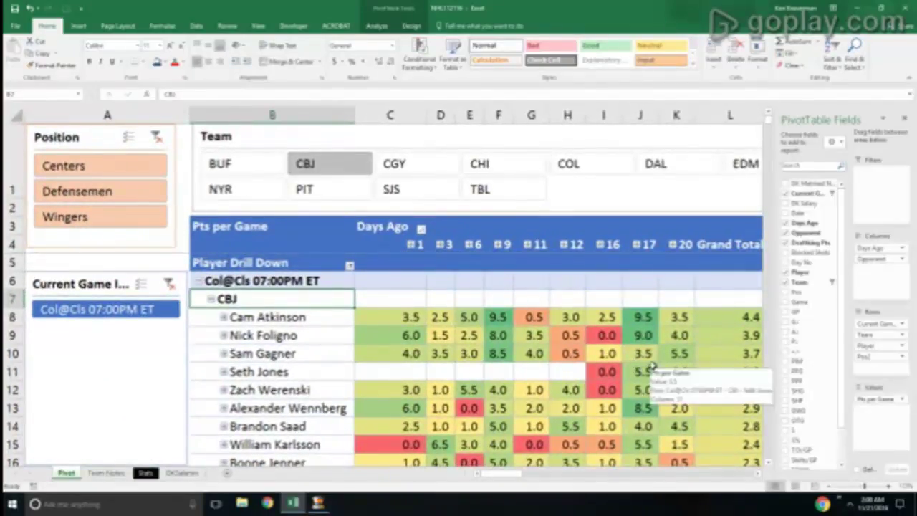
scroll(621, 368, "down", 1)
scroll(621, 369, "up", 1)
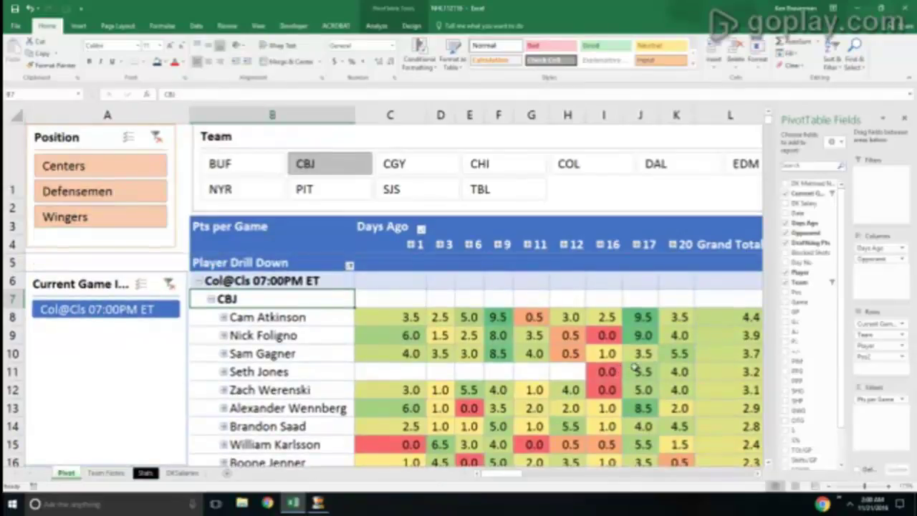
mouse_move(636, 367)
left_click_drag(277, 318, 760, 321)
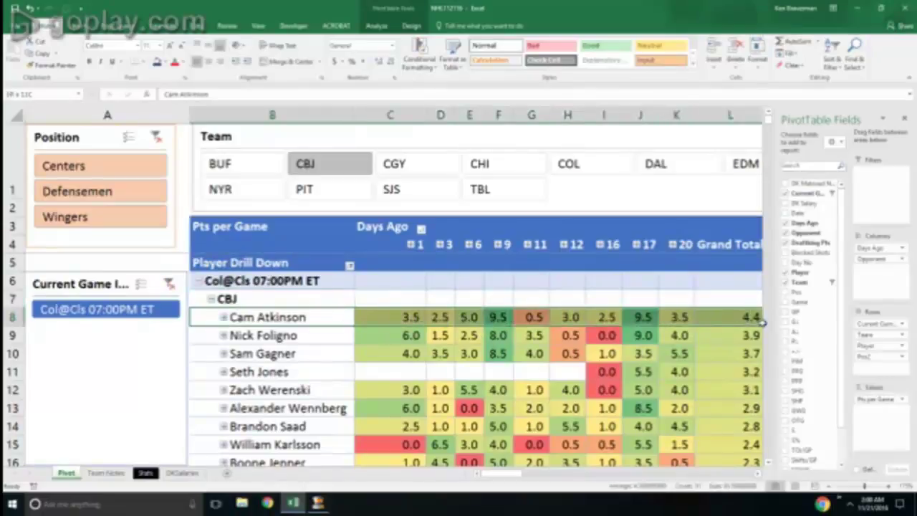
left_click(470, 351)
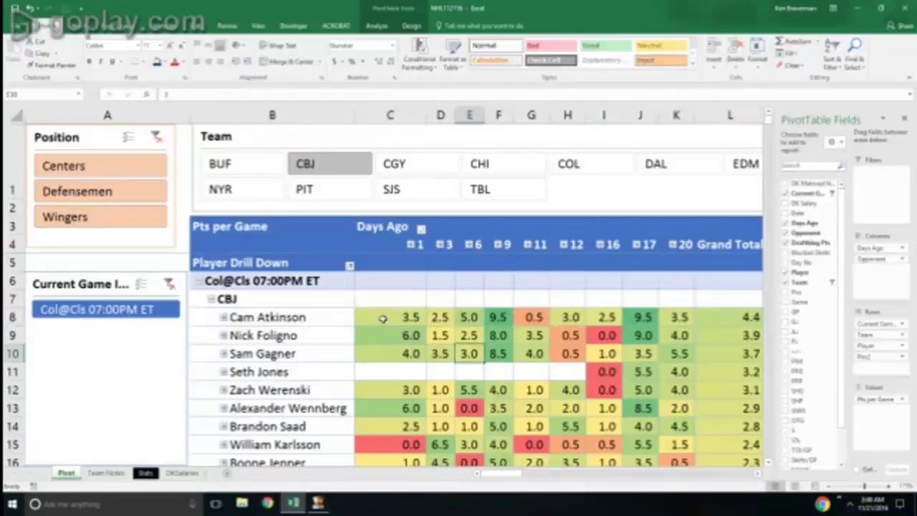
- Try green gradient data bars on the daily points of the first seven CBJ players, and undo them
left_click_drag(383, 318, 659, 412)
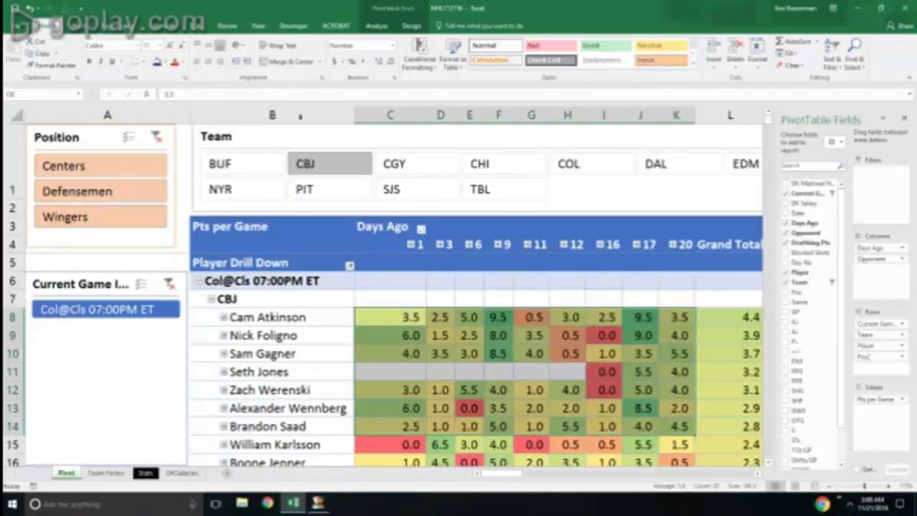
left_click(420, 53)
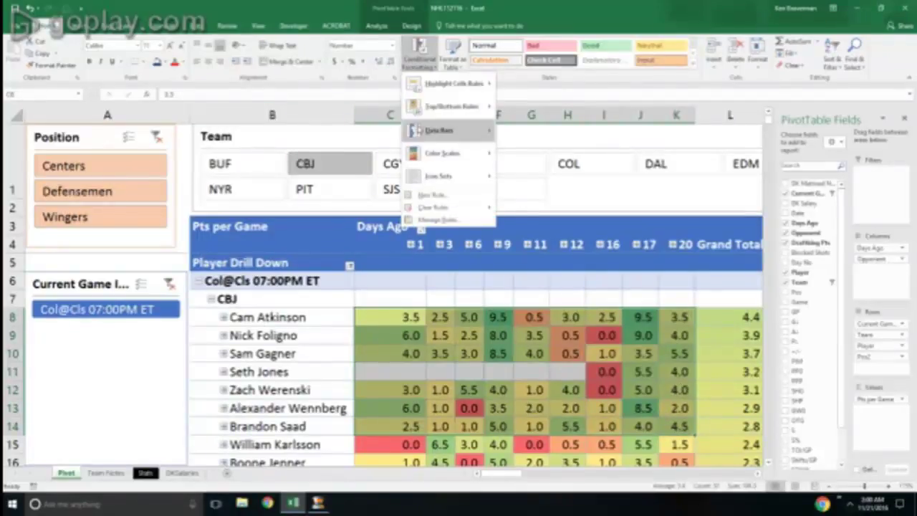
mouse_move(425, 142)
left_click(530, 152)
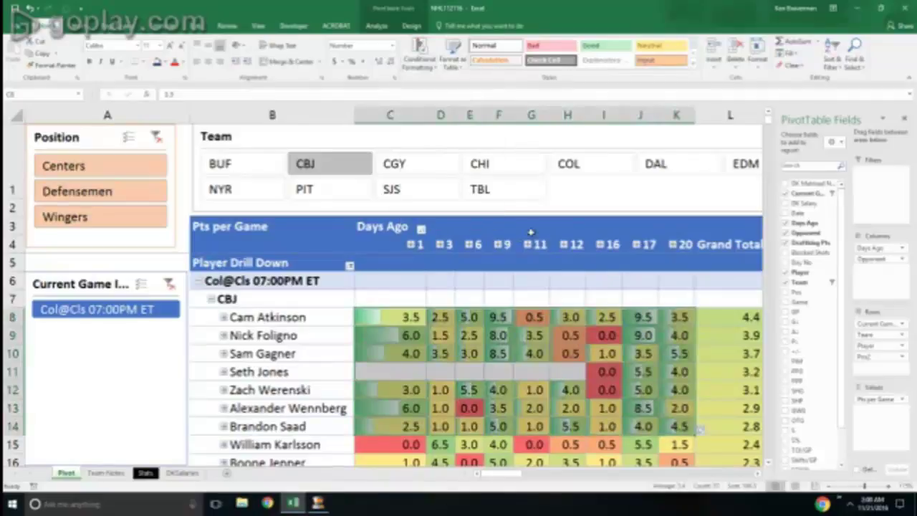
left_click(567, 351)
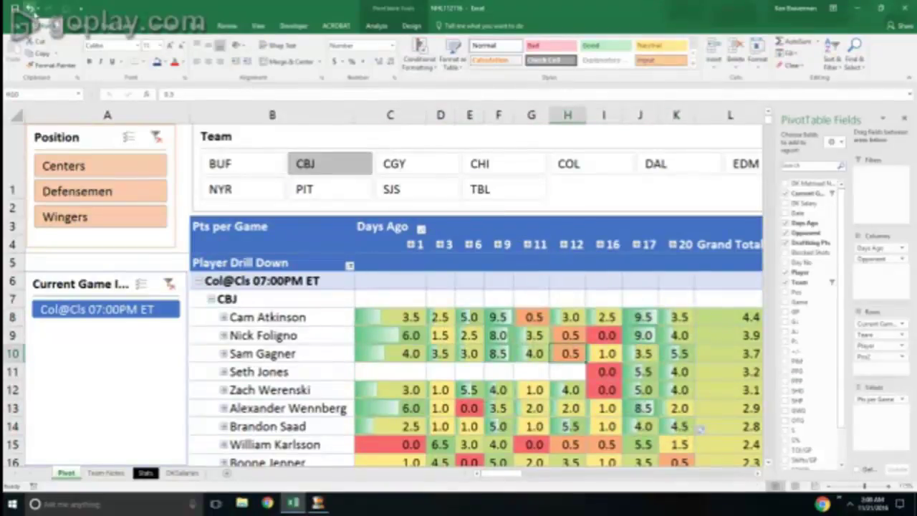
left_click(29, 9)
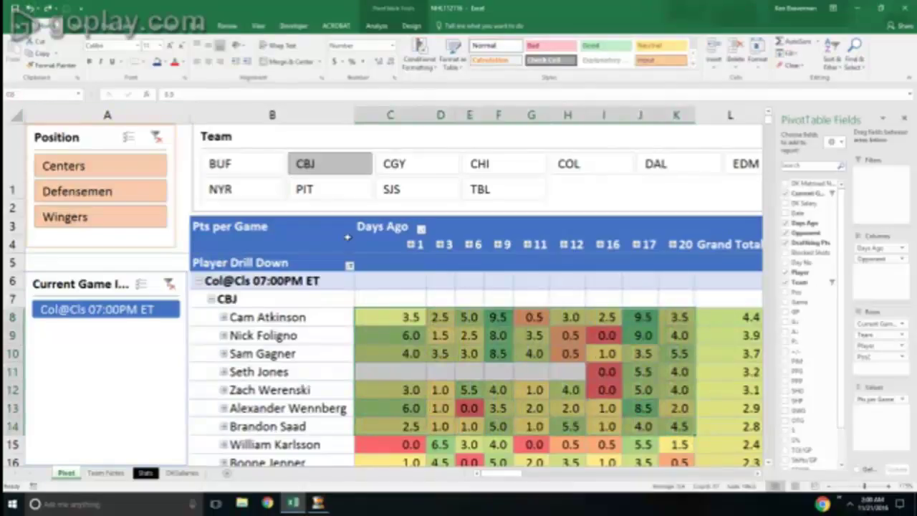
- Examine Nick Foligno's points over the most recent games
left_click(457, 337)
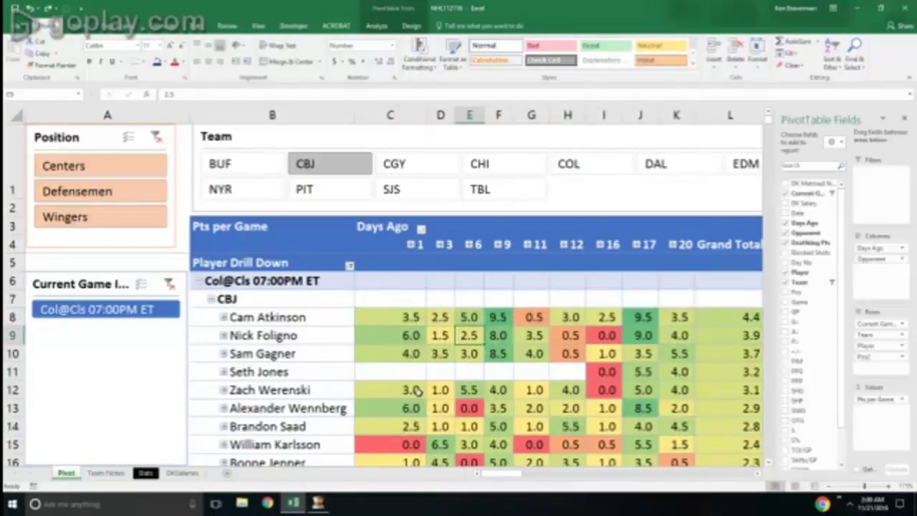
left_click_drag(404, 336, 586, 336)
left_click(604, 371)
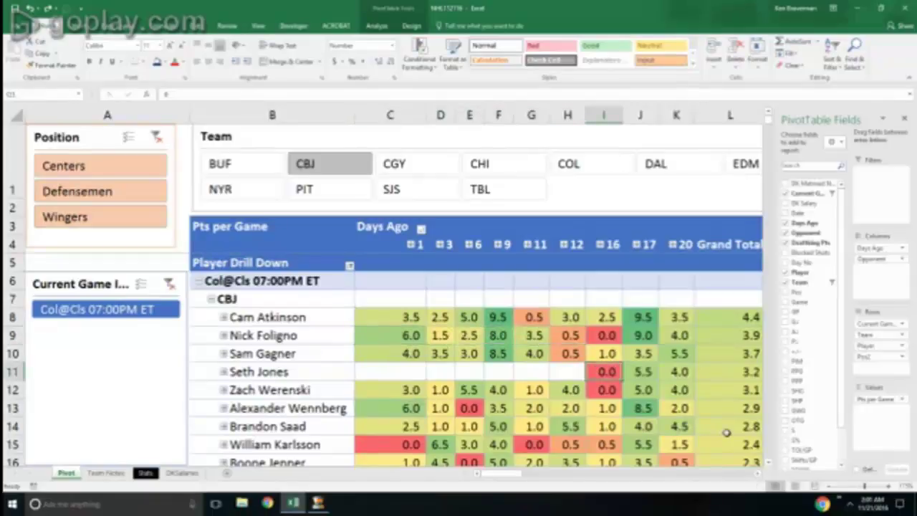
- Expand the entire Days Ago column field to show the opponent for each game
right_click(504, 245)
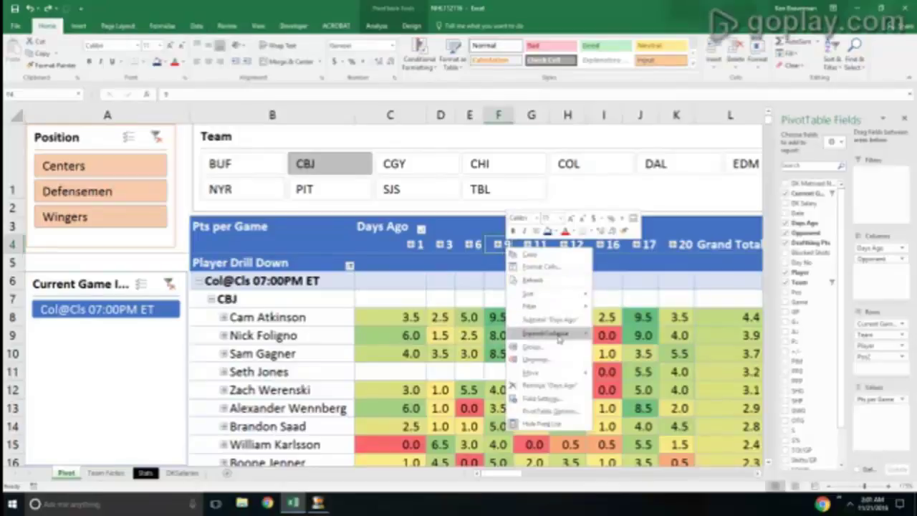
left_click(609, 361)
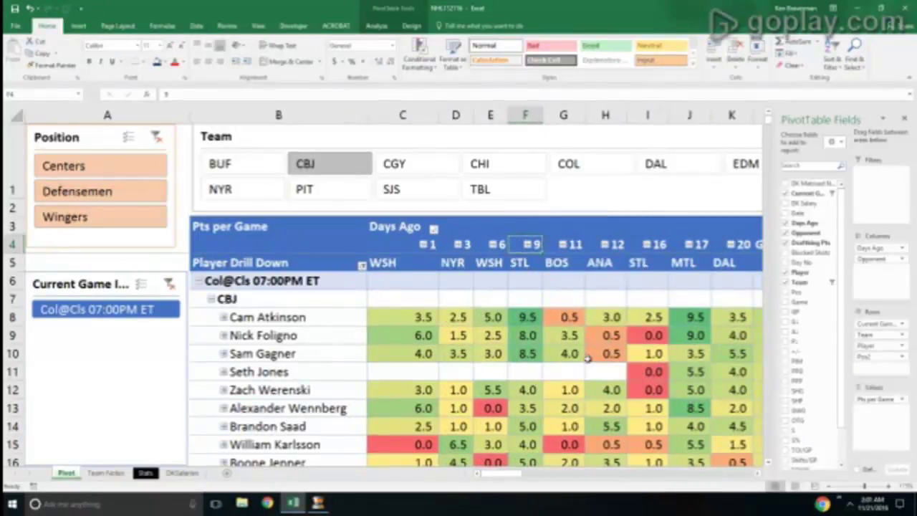
scroll(584, 356, "down", 1, "ctrl")
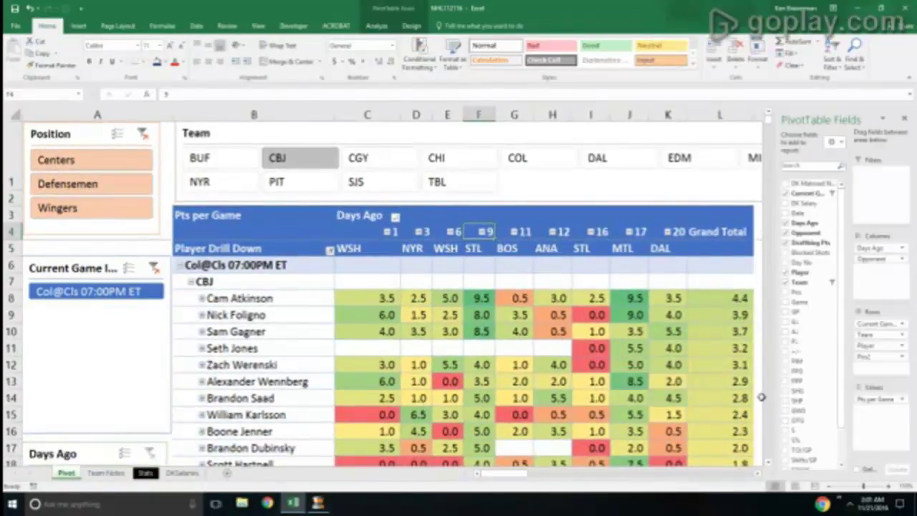
- Collapse the ribbon and highlight Sam Gagner's name cell with an orange fill
left_click(908, 78)
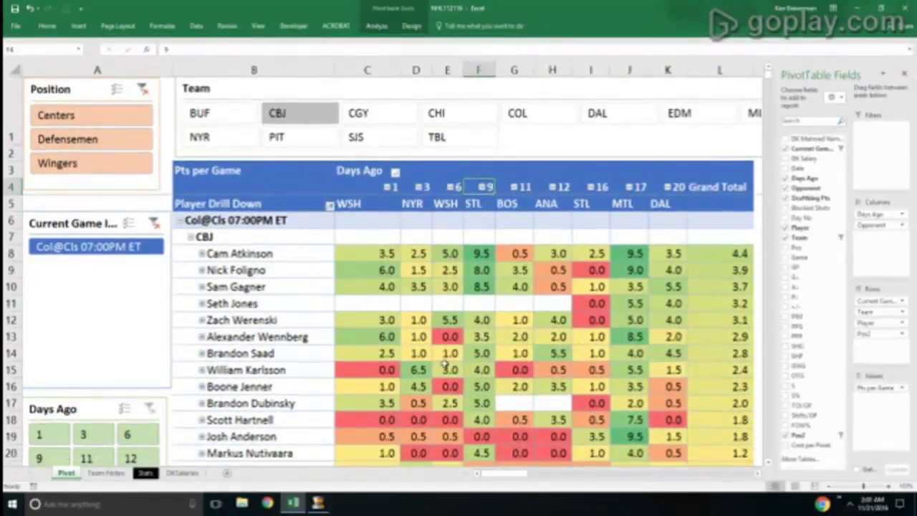
left_click(272, 289)
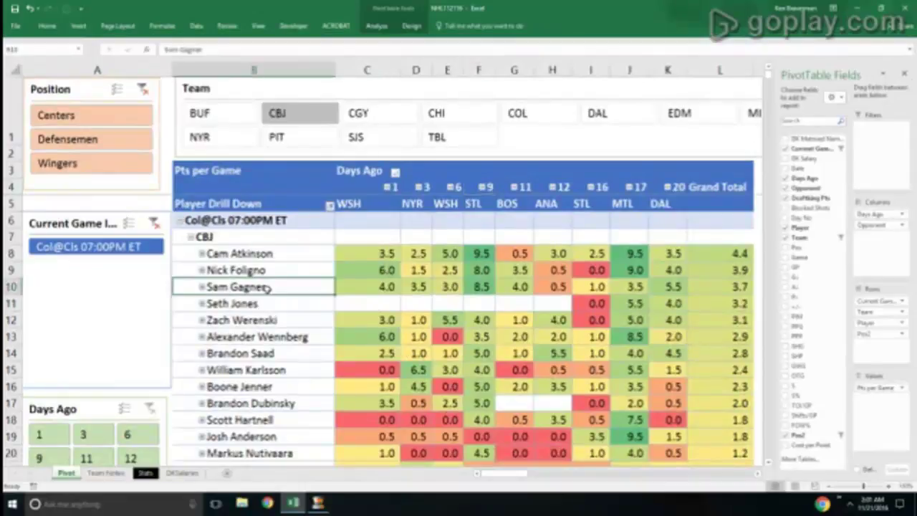
left_click(47, 27)
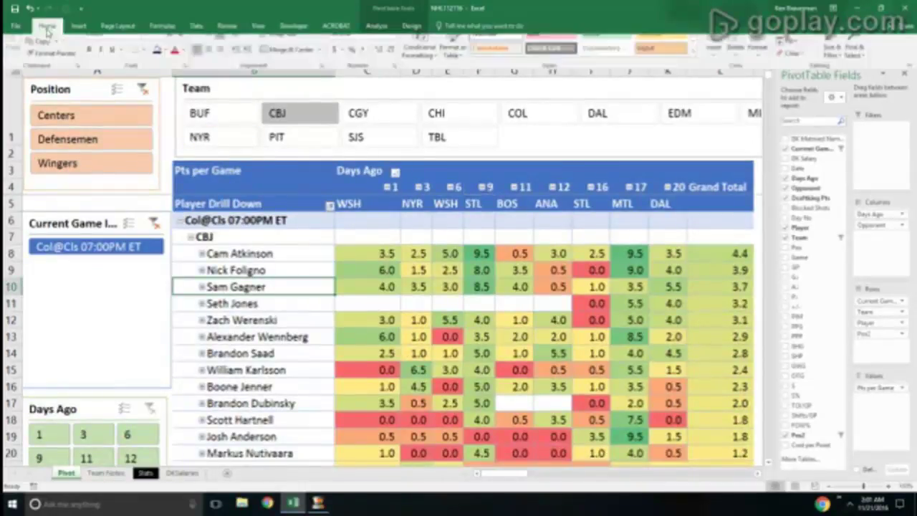
left_click(165, 63)
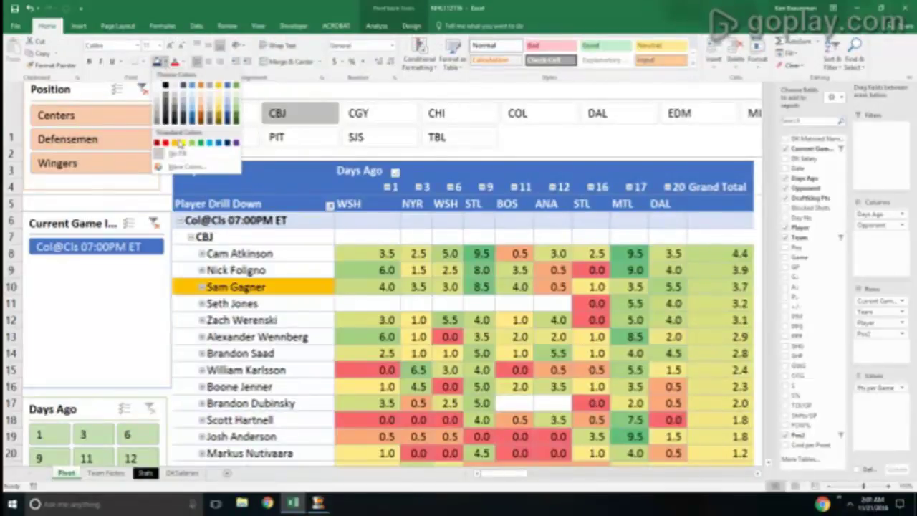
left_click(180, 143)
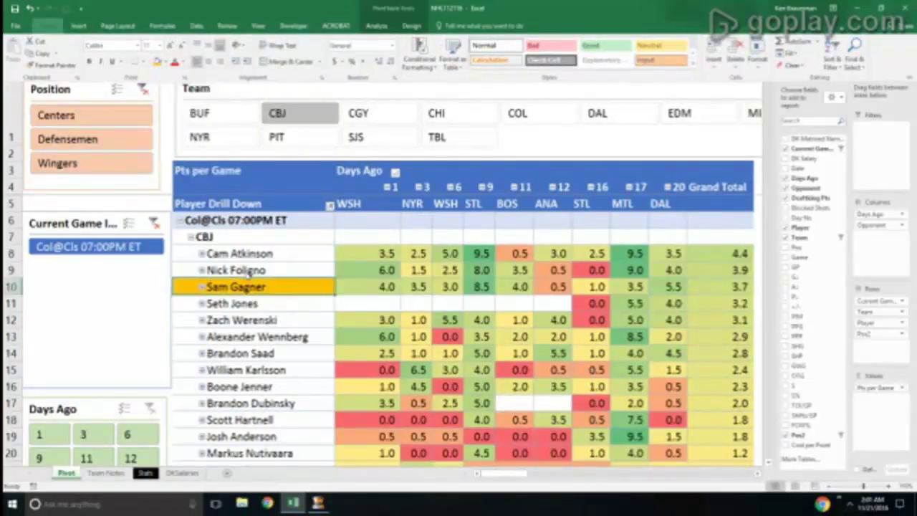
- Keep the ribbon permanently displayed and give Nick Foligno's name cell the same orange fill
left_click(240, 270)
left_click(239, 262)
left_click(239, 270)
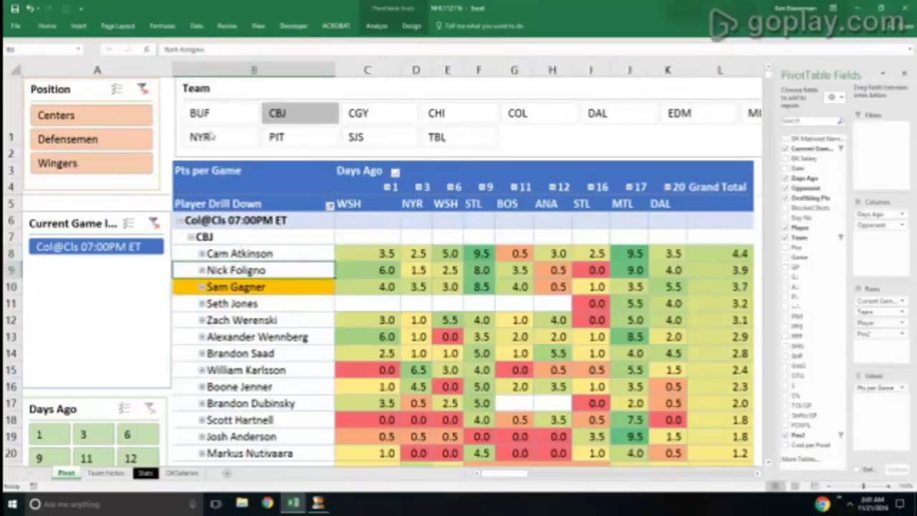
left_click(47, 26)
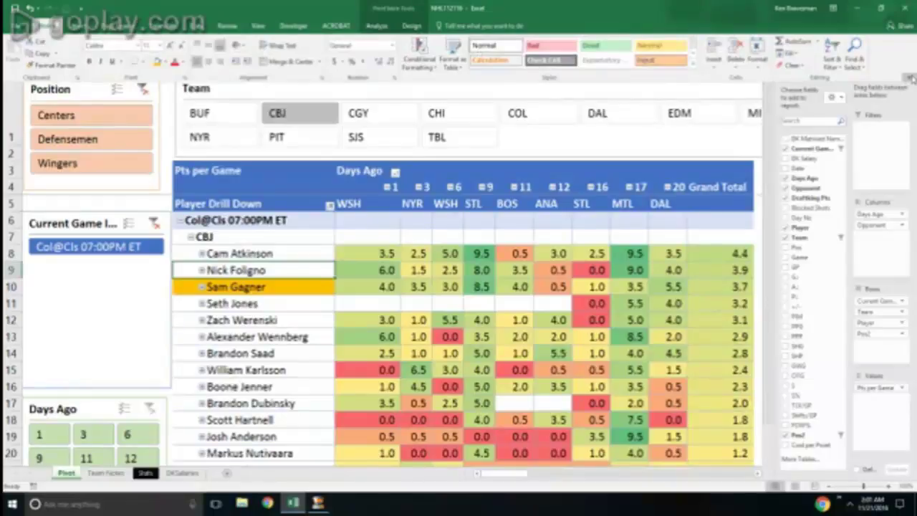
left_click(907, 78)
left_click(157, 62)
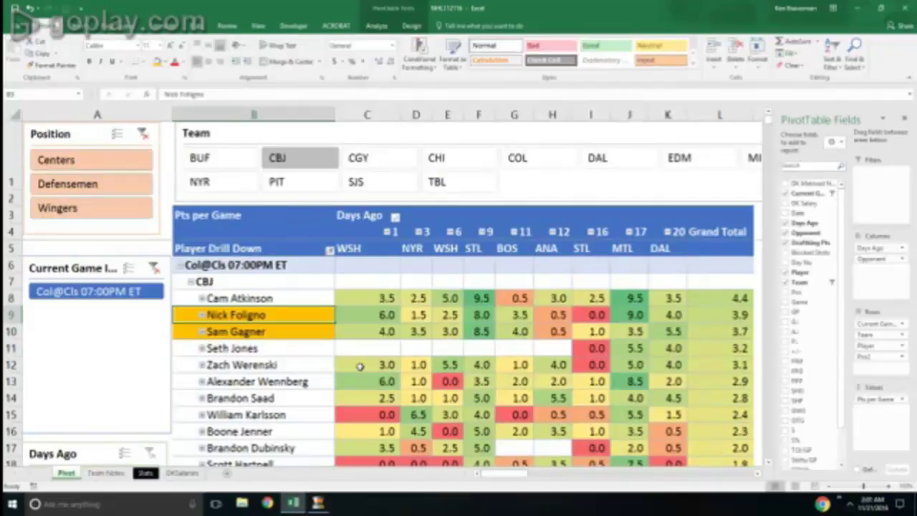
- Highlight the name cells of Alexander Wennberg and Zach Werenski with the orange fill
left_click(289, 383)
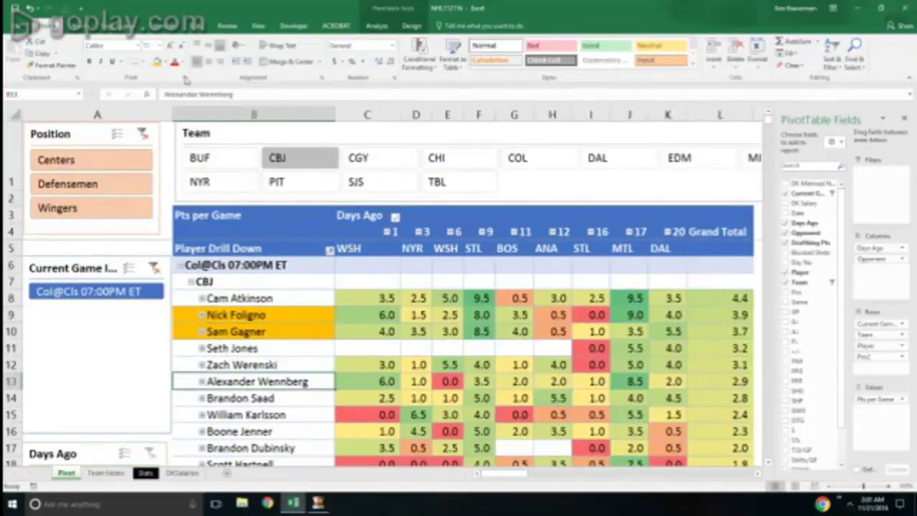
left_click(158, 62)
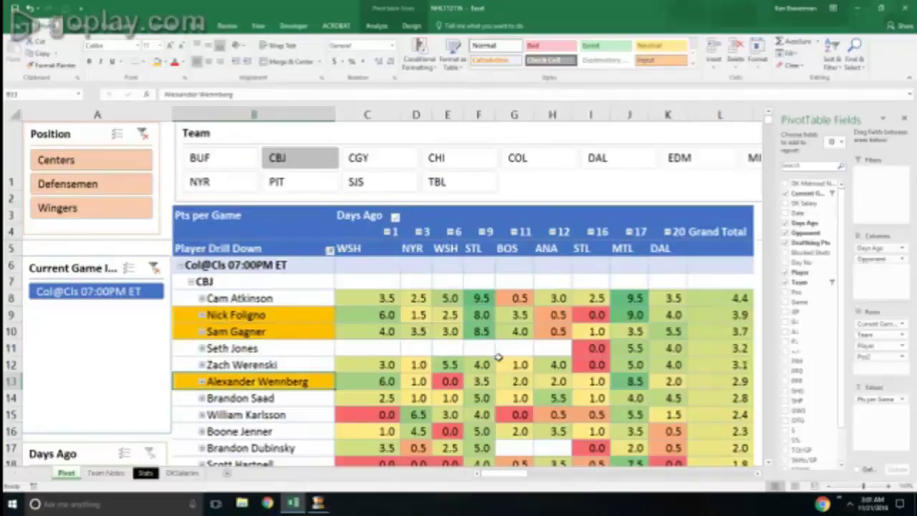
left_click(255, 366)
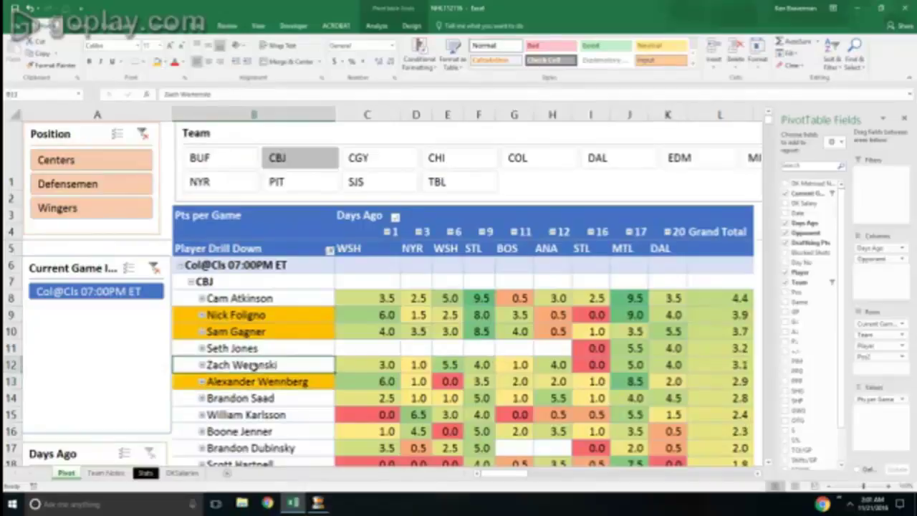
left_click(159, 63)
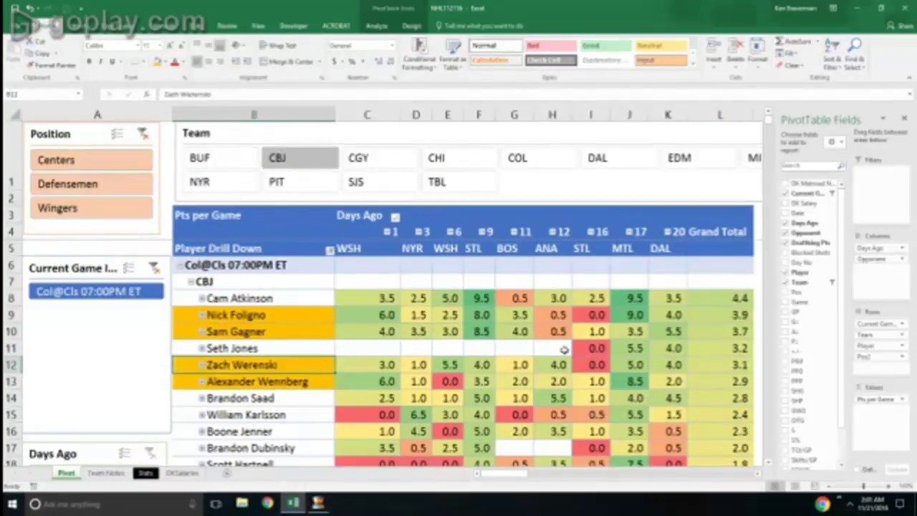
- Review the full CBJ player list and highlight Cam Atkinson's name cell with the orange fill
scroll(605, 346, "down", 1)
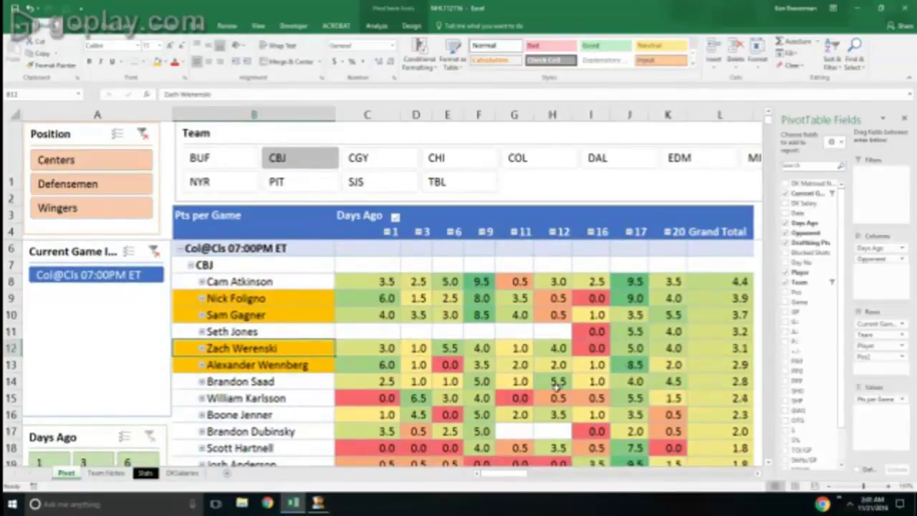
scroll(556, 388, "down", 1)
scroll(556, 387, "down", 2)
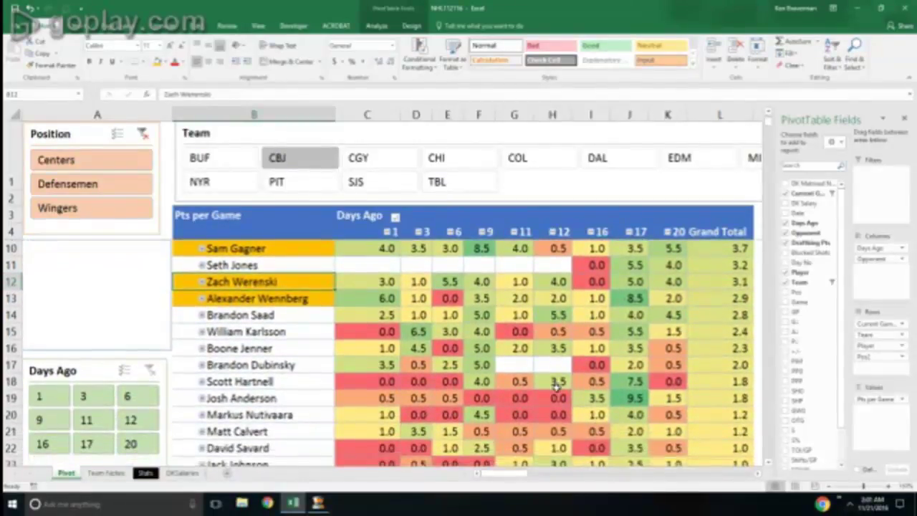
scroll(685, 420, "down", 3)
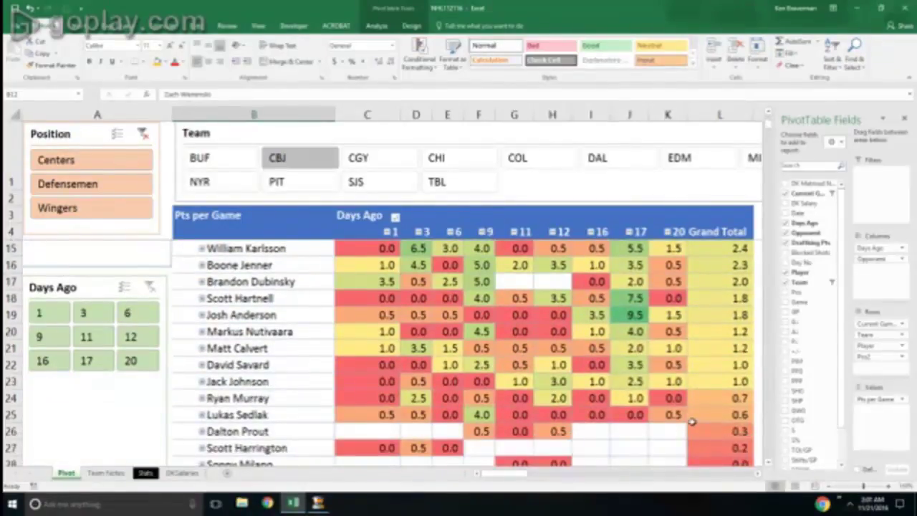
scroll(680, 420, "up", 5)
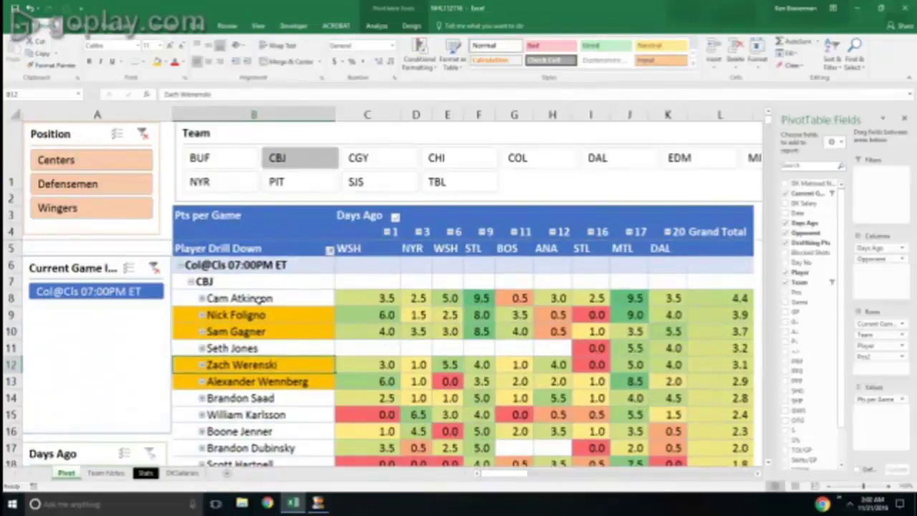
left_click(259, 299)
left_click(157, 62)
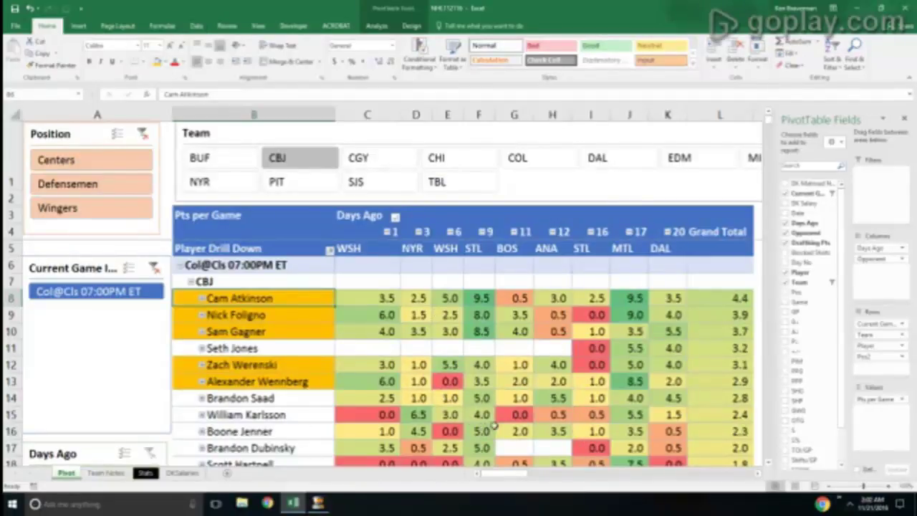
- Check William Karlsson's points across the recent games and highlight his name cell with the orange fill
scroll(534, 439, "down", 1)
left_click(422, 399)
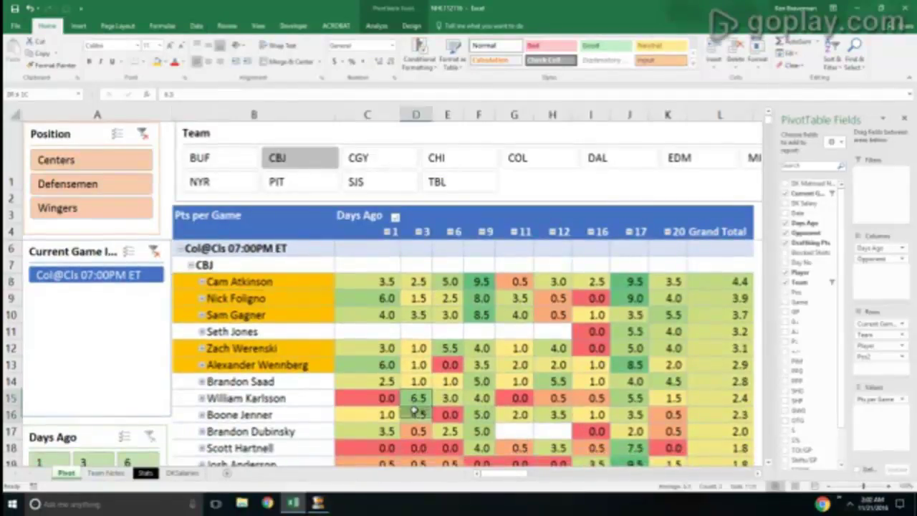
left_click_drag(419, 399, 636, 399)
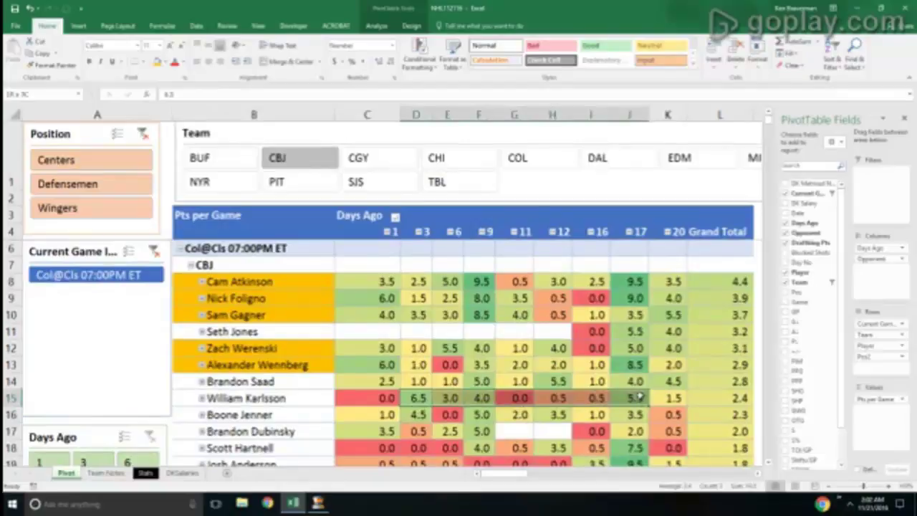
left_click(248, 397)
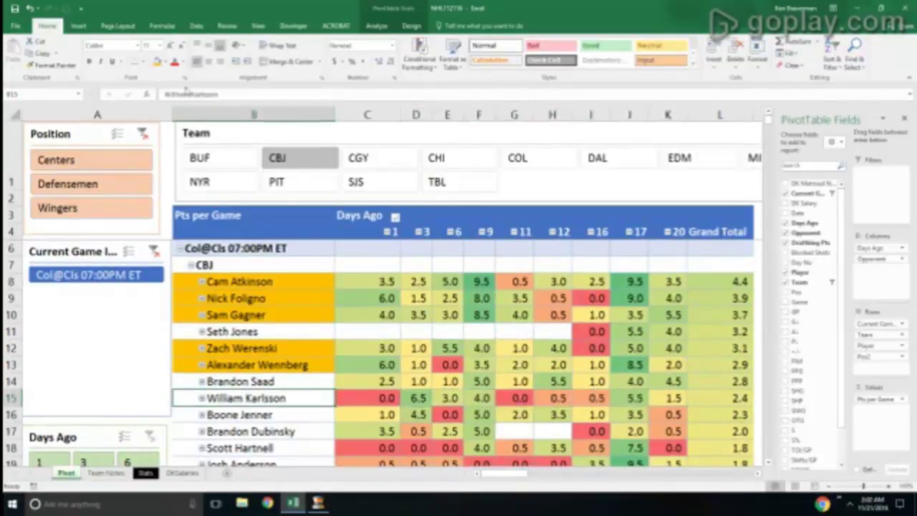
left_click(164, 63)
left_click(174, 142)
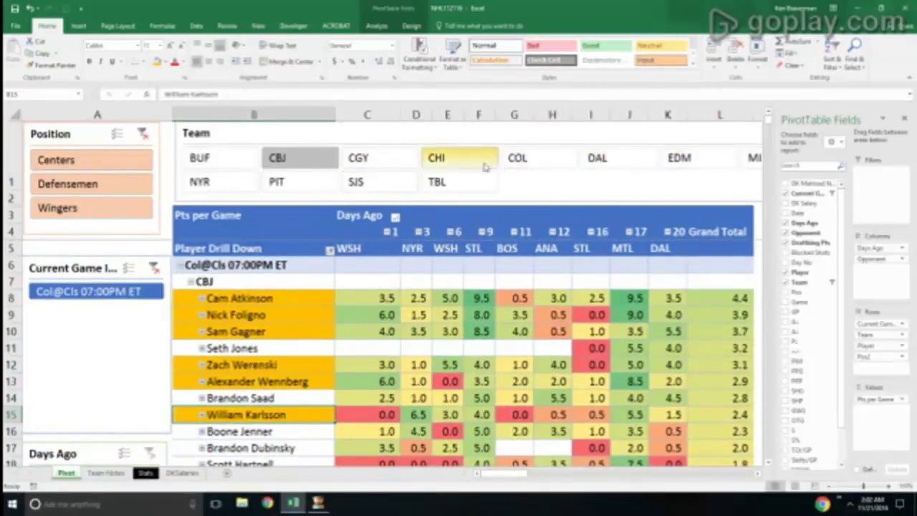
- Filter the pivot table to team CHI and expand the team to list its players
left_click(459, 165)
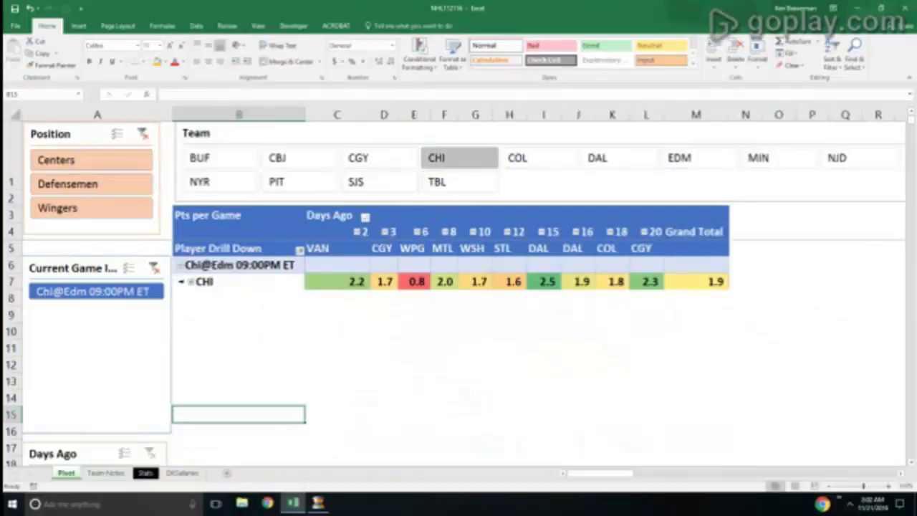
left_click(183, 282)
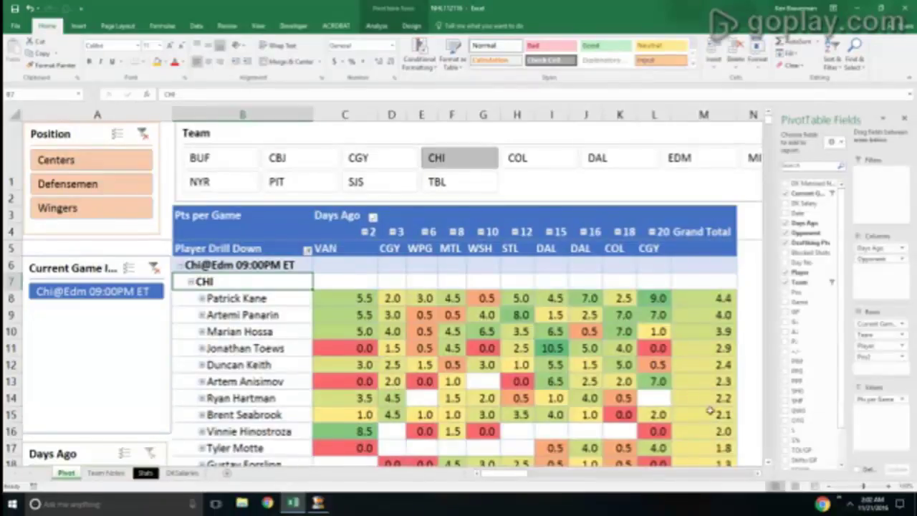
mouse_move(682, 376)
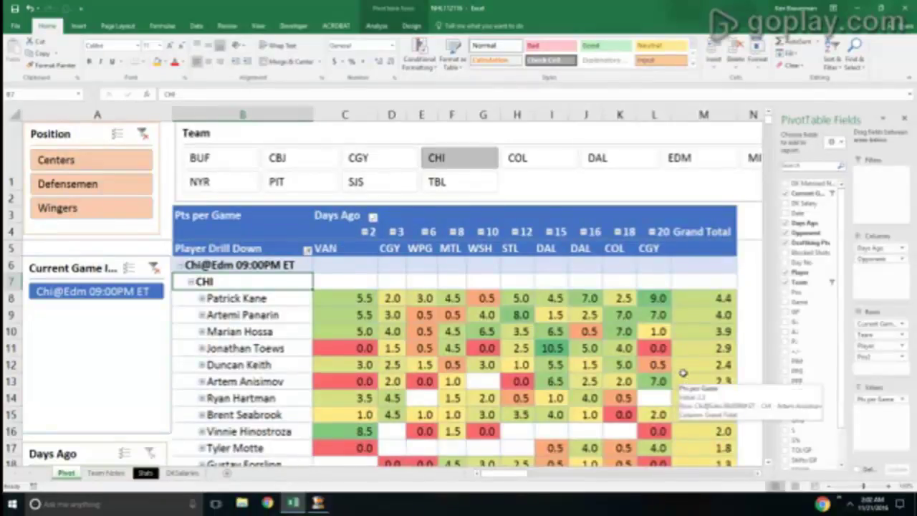
- Examine the game-by-game points of the CHI players, including Artemi Panarin, Marian Hossa, Jonathan Toews, Patrick Kane and Tyler Motte
left_click(446, 315)
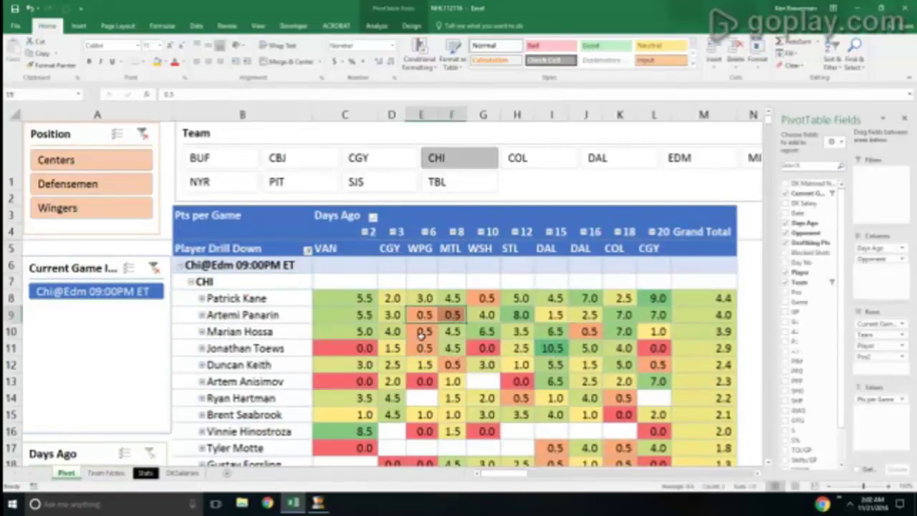
left_click(423, 332)
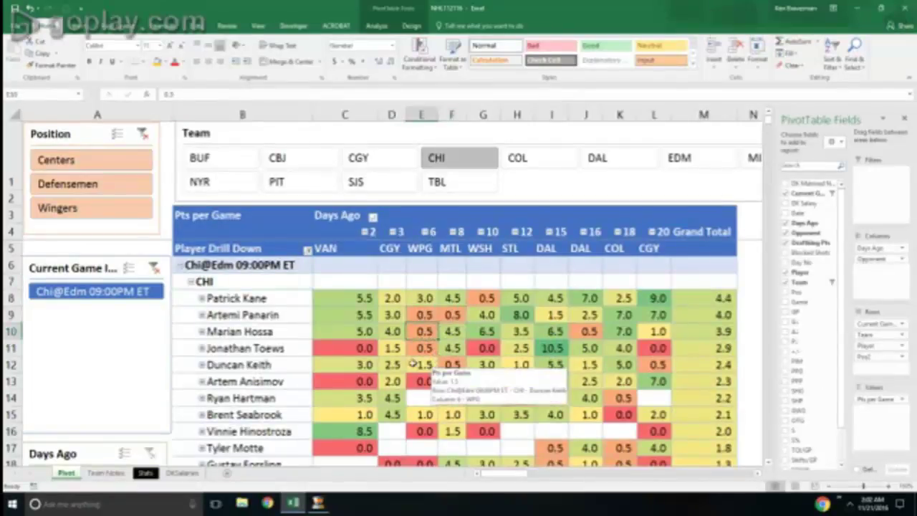
left_click_drag(365, 351, 423, 349)
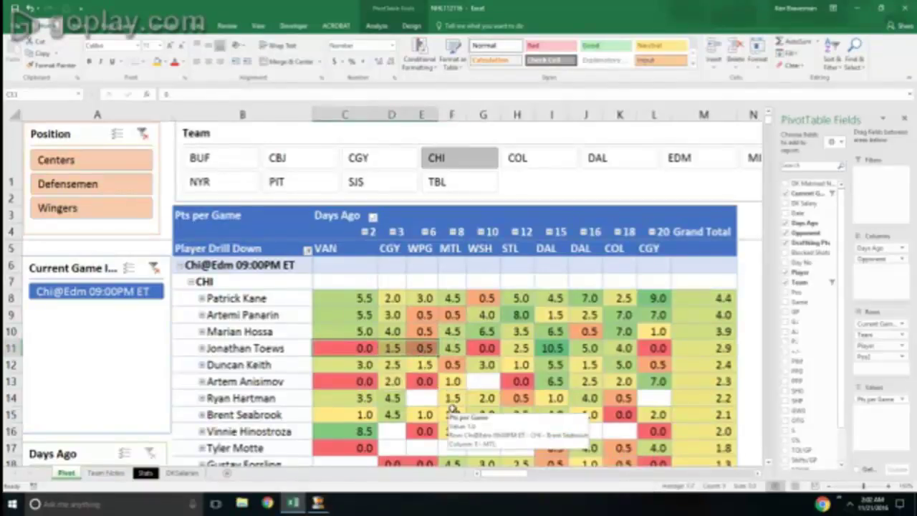
left_click(554, 347)
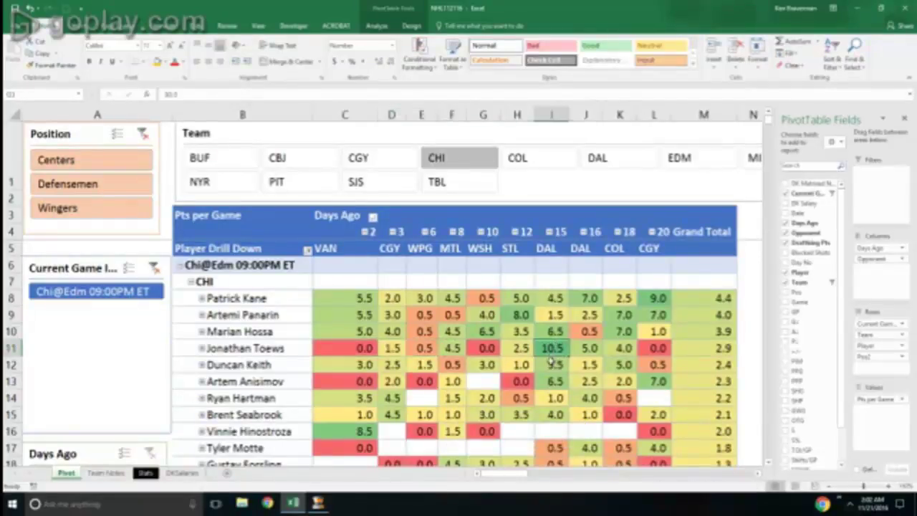
left_click_drag(364, 302, 432, 301)
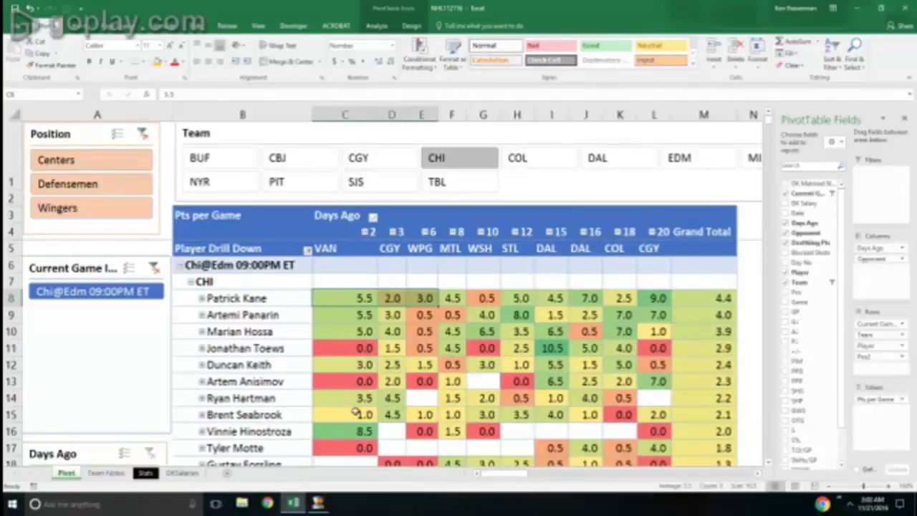
scroll(424, 410, "down", 2)
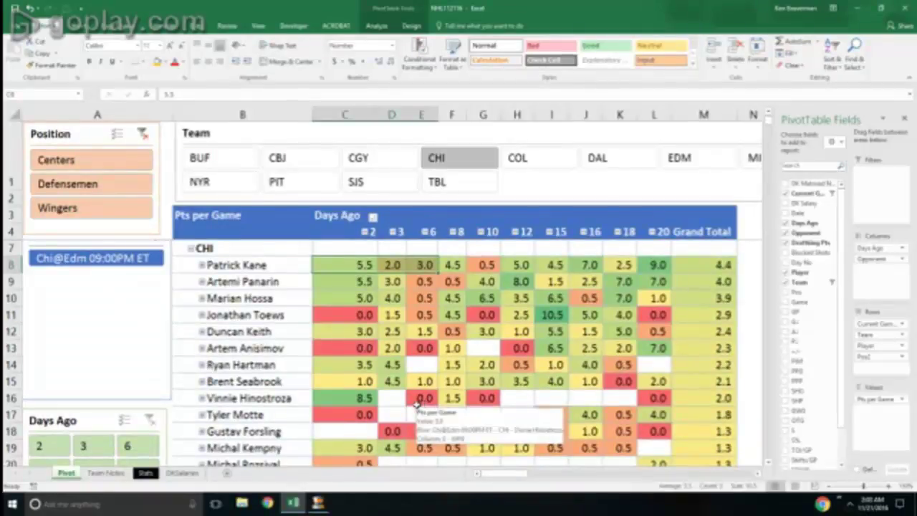
left_click_drag(353, 298, 597, 299)
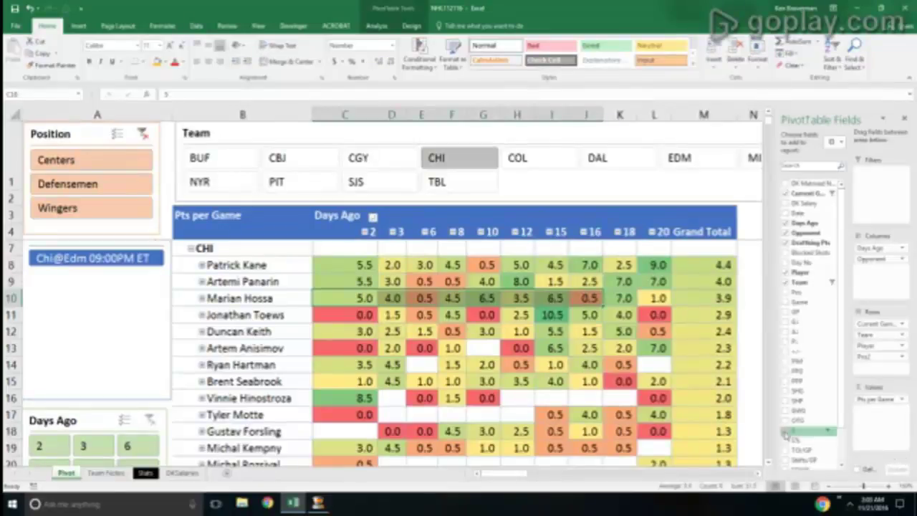
left_click(588, 414)
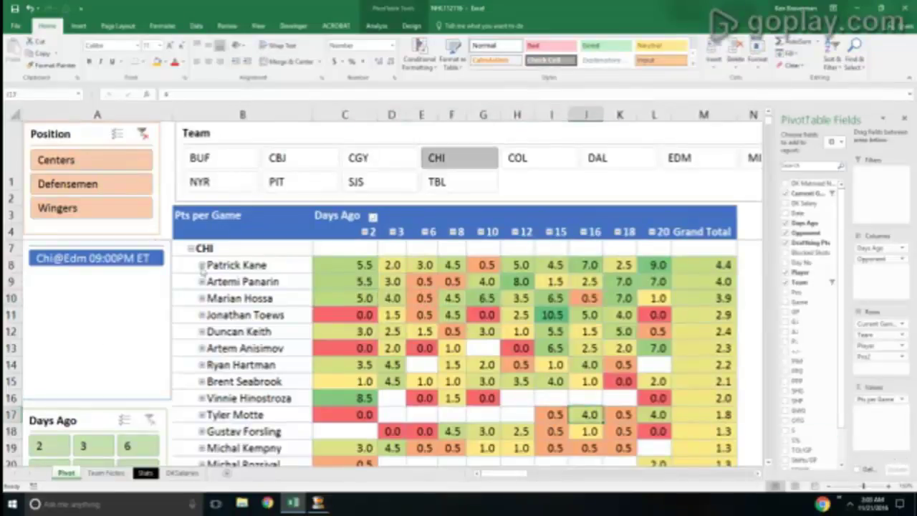
- Filter Days Ago to 2, 3, 6 and 8, and place its slicer directly below the current game slicer
left_click(221, 223)
scroll(215, 273, "down", 1)
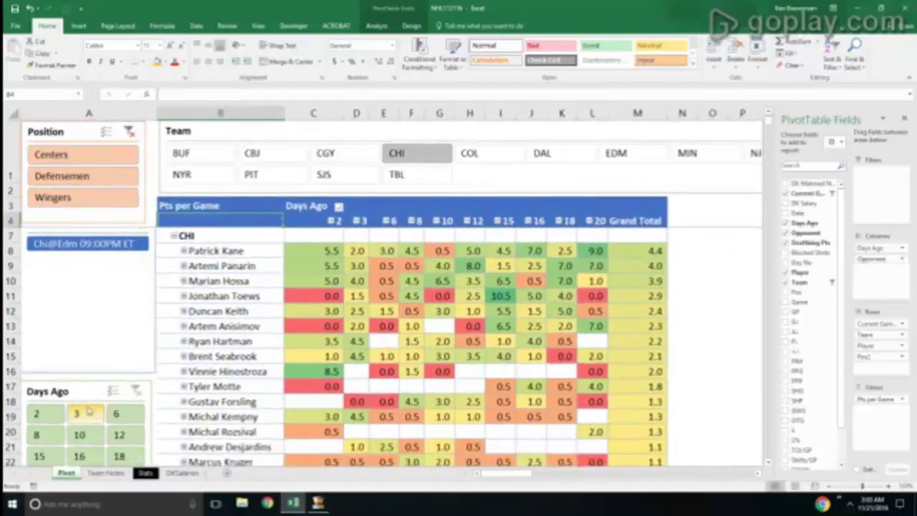
left_click_drag(43, 414, 56, 438)
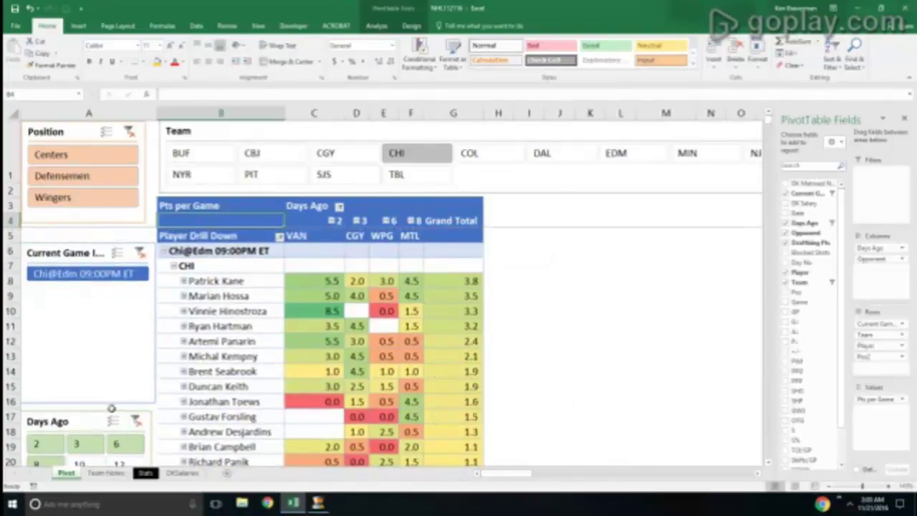
left_click_drag(70, 412, 87, 303)
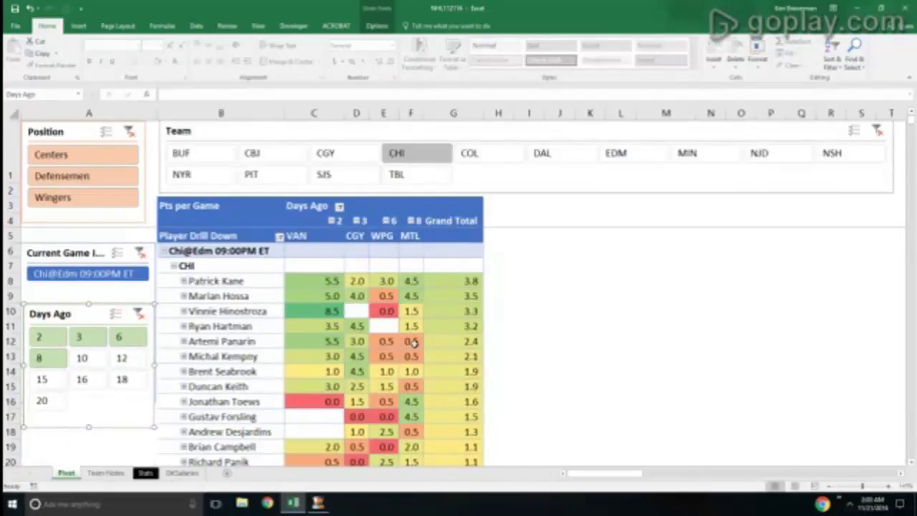
- Check Ryan Hartman's points in the filtered games and expand his row to show his position
left_click_drag(322, 330, 412, 326)
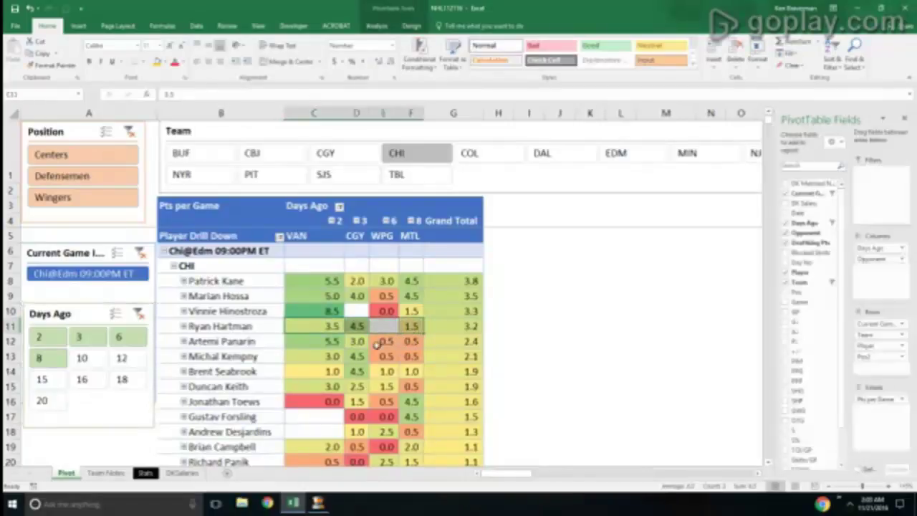
left_click(184, 326)
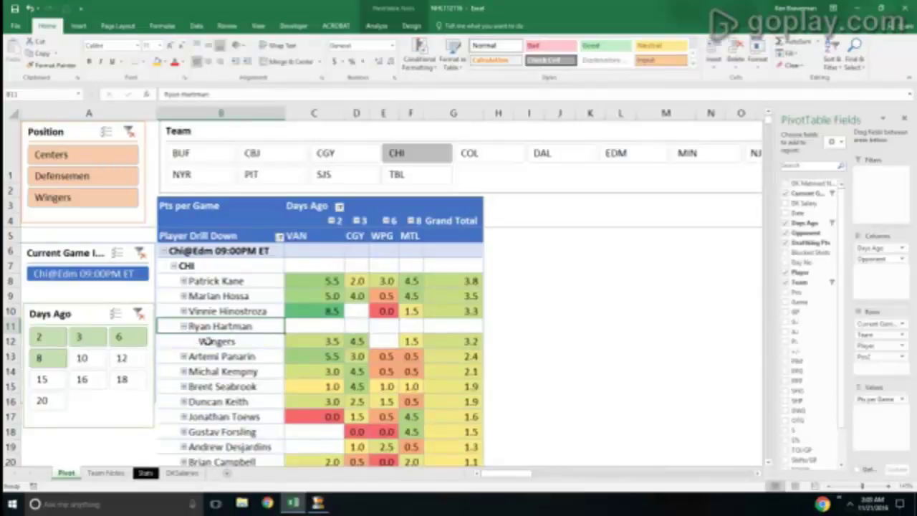
left_click(211, 341)
- Compare the CHI players by position, filtering to Wingers, Defensemen, Centers and Wingers again
left_click(95, 201)
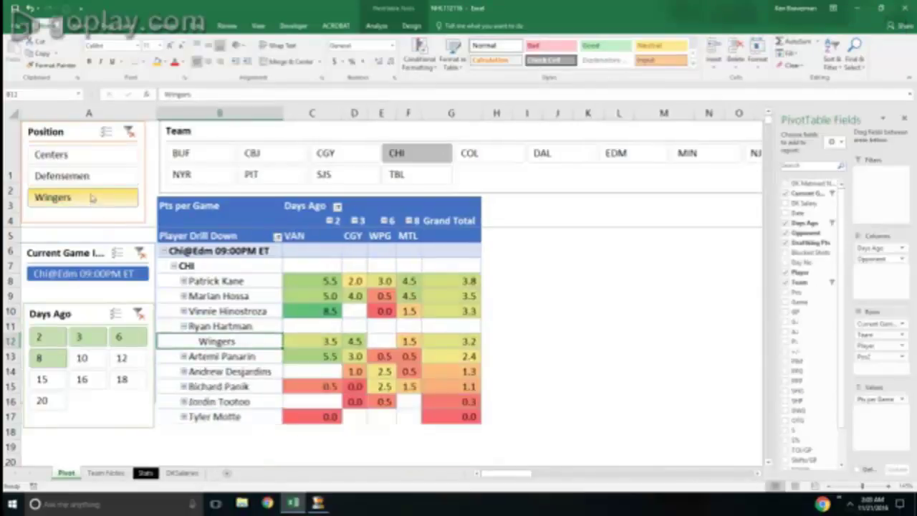
left_click(91, 179)
left_click(87, 159)
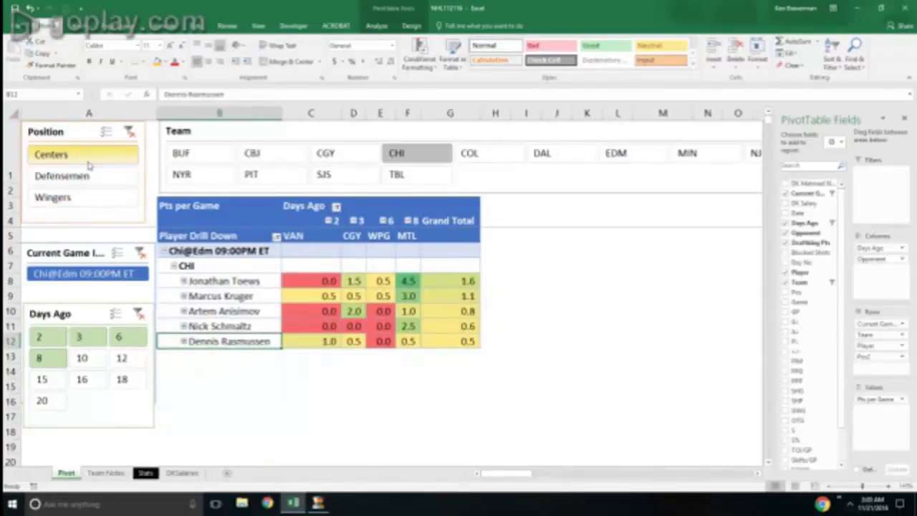
left_click(86, 198)
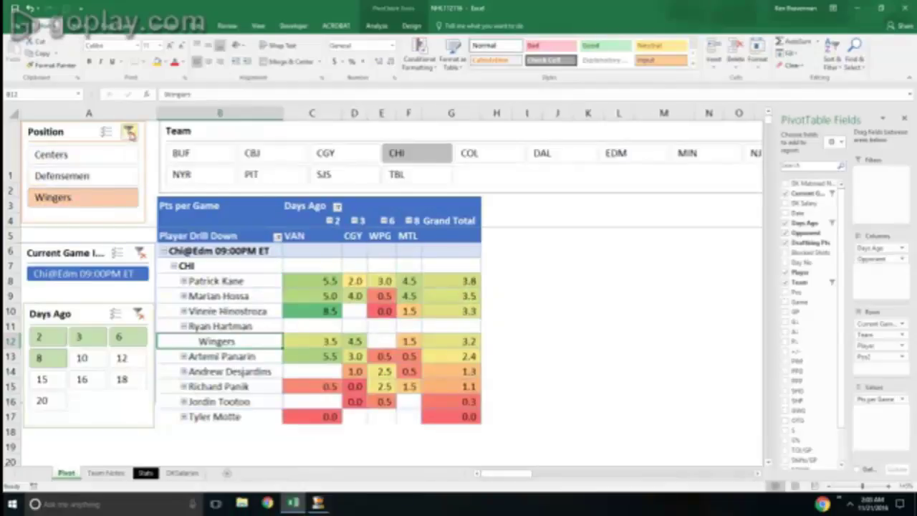
left_click(129, 132)
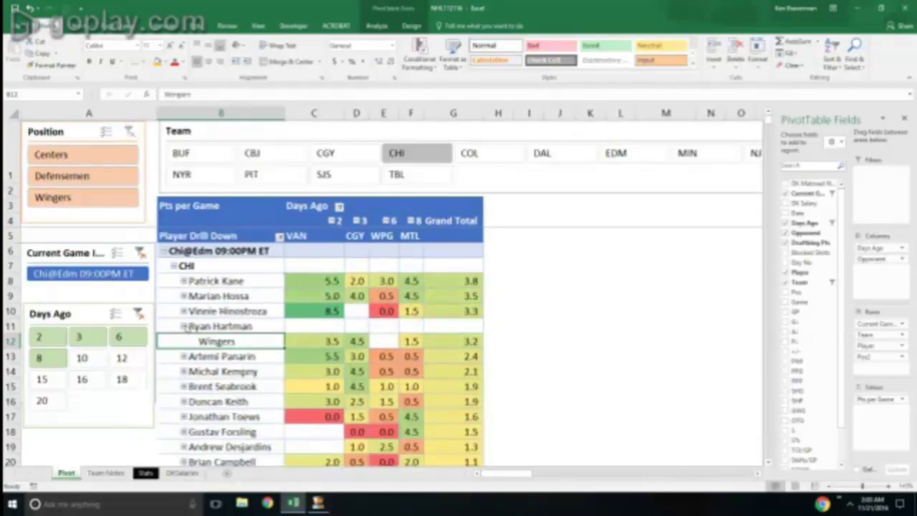
left_click(185, 326)
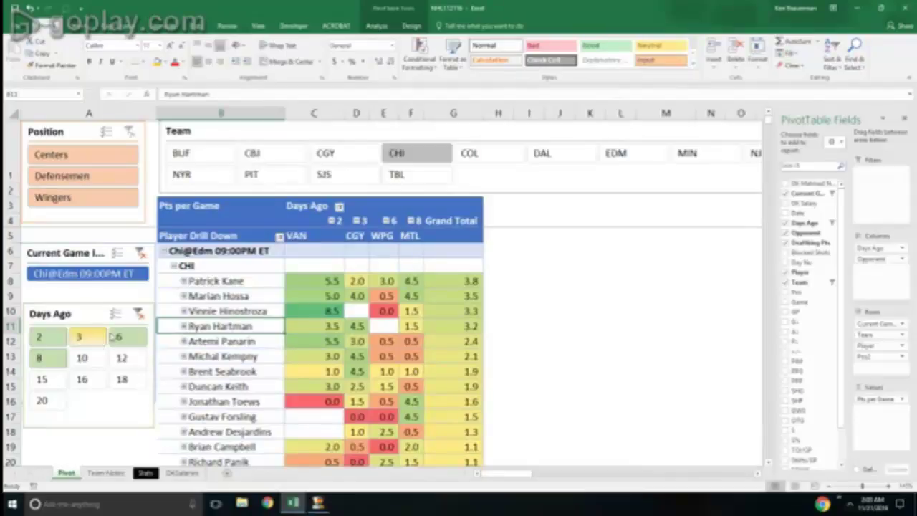
left_click(139, 314)
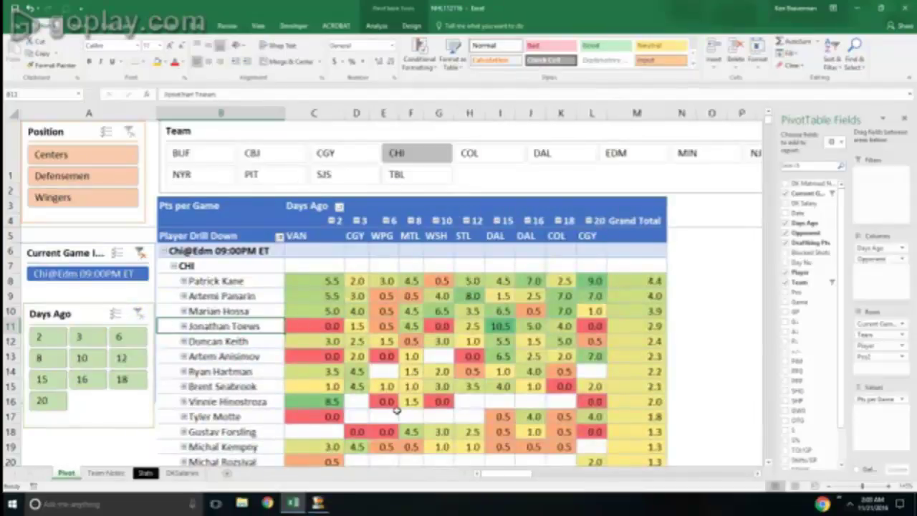
- Highlight the name cells of Patrick Kane and Marian Hossa with the orange fill
left_click(225, 279)
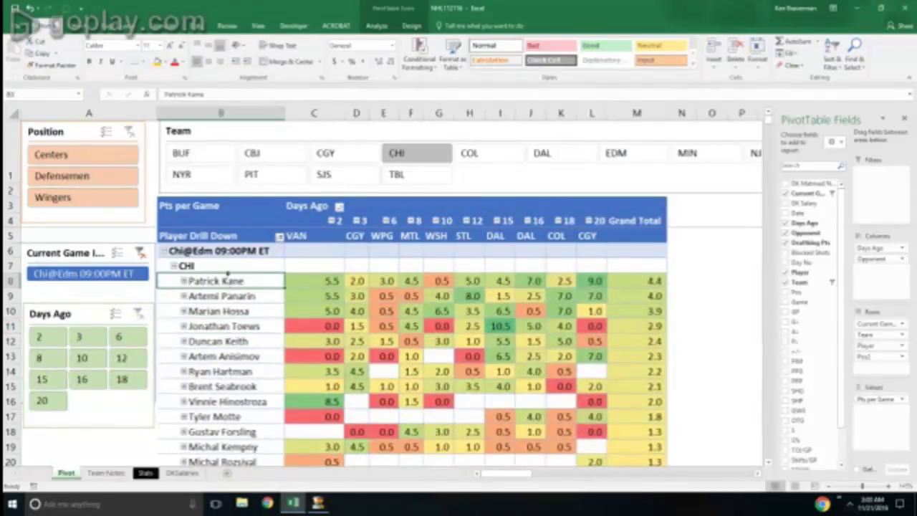
left_click(158, 62)
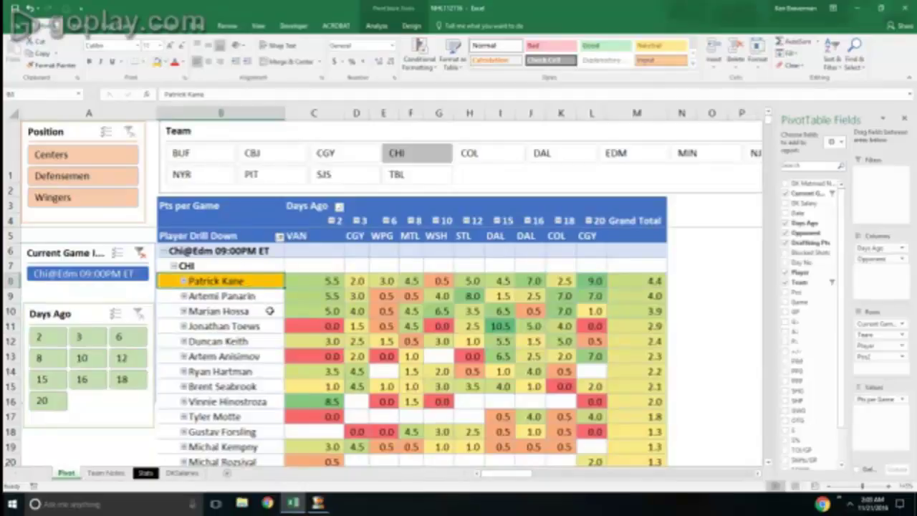
left_click(191, 312)
left_click(158, 62)
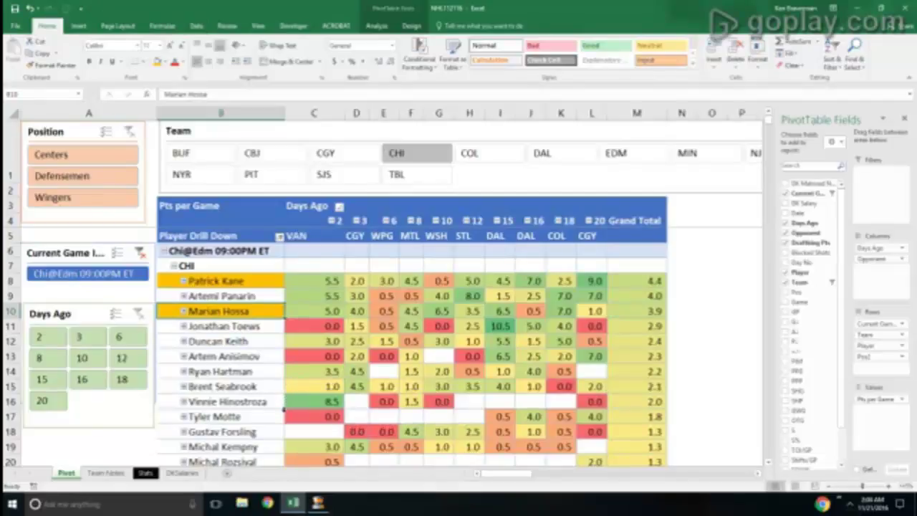
- Check Ryan Hartman's most recent game points and highlight his name cell with the orange fill
left_click_drag(316, 369, 438, 372)
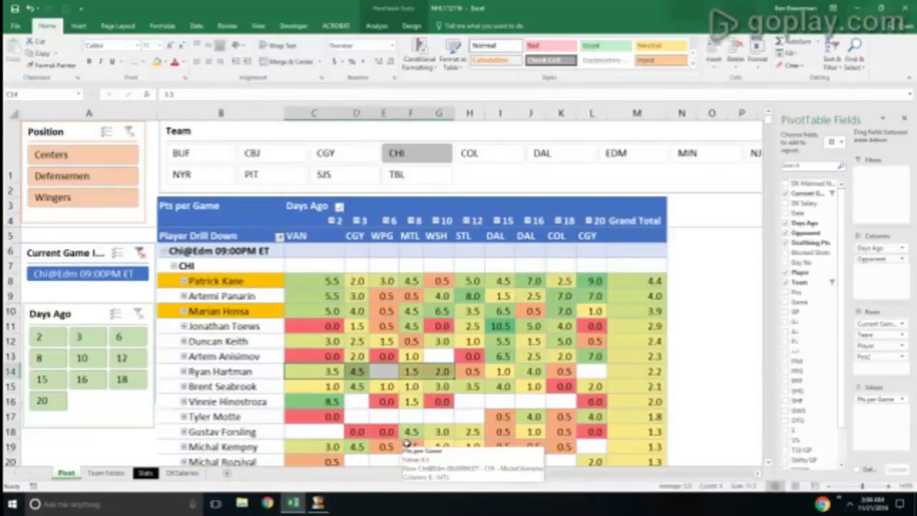
left_click(227, 370)
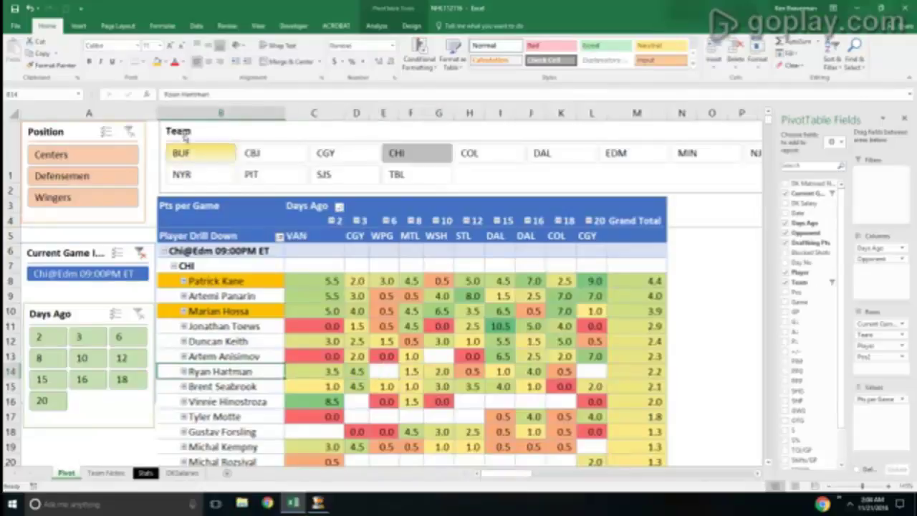
left_click(157, 62)
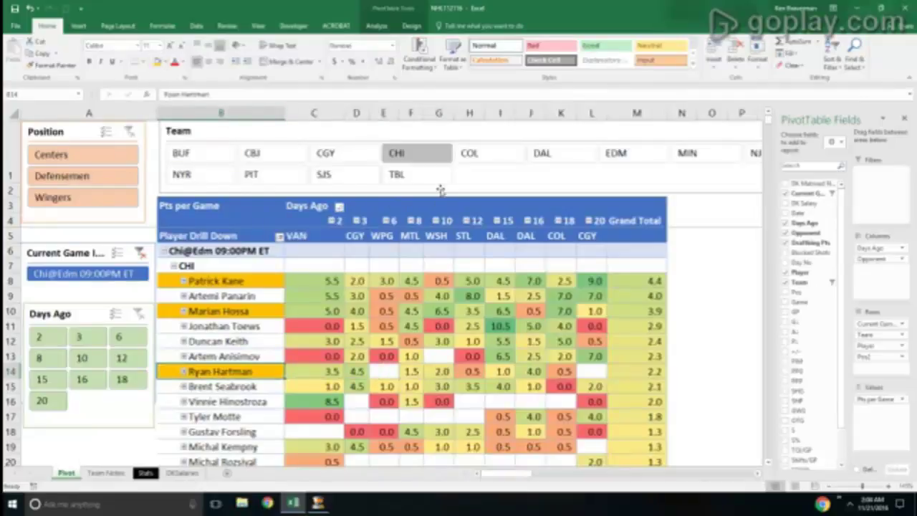
- Filter the pivot table to TBL with its players expanded, and mark Steven Stamkos's name in red font
left_click(419, 178)
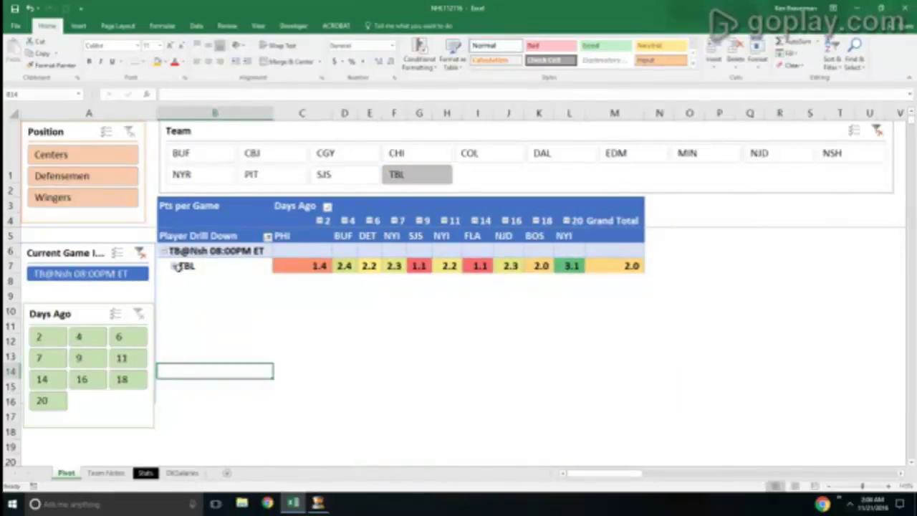
left_click(173, 266)
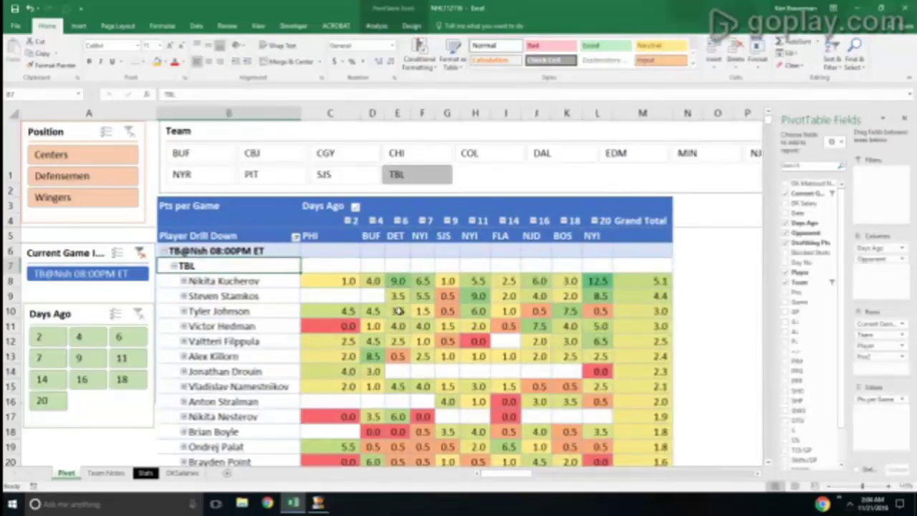
mouse_move(601, 296)
left_click(237, 299)
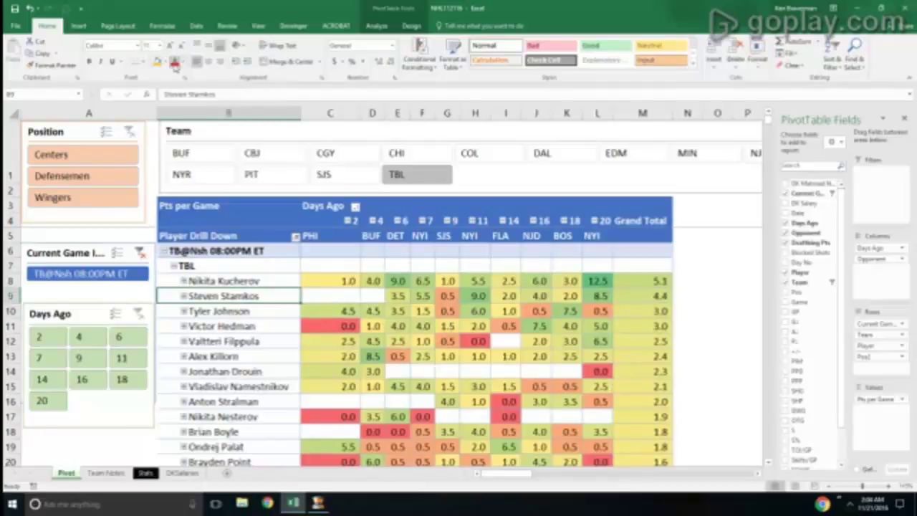
left_click(174, 62)
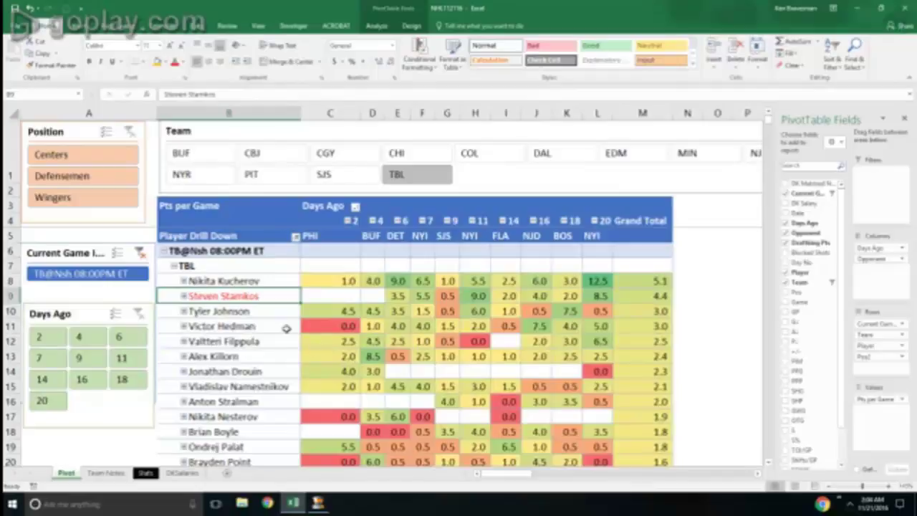
- Check the recent points of Tyler Johnson and Nikita Kucherov and highlight both name cells with the orange fill
left_click_drag(324, 311, 404, 311)
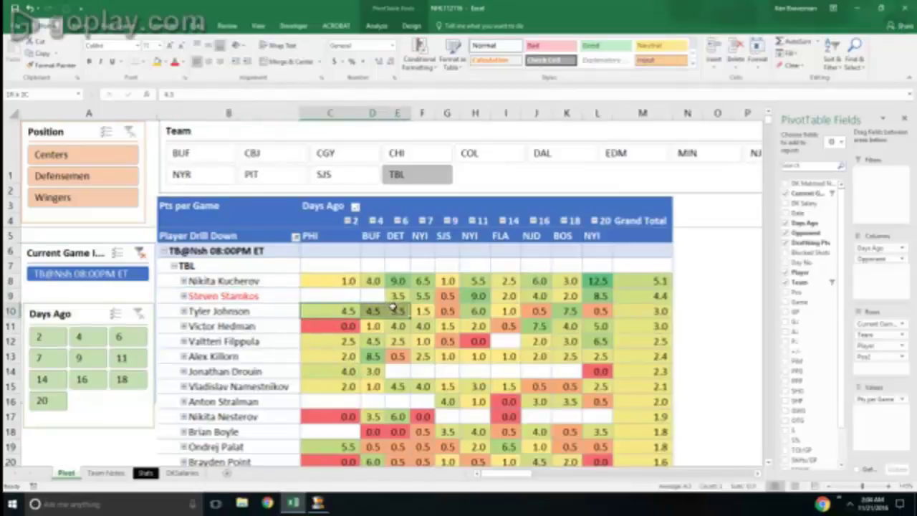
left_click(264, 312)
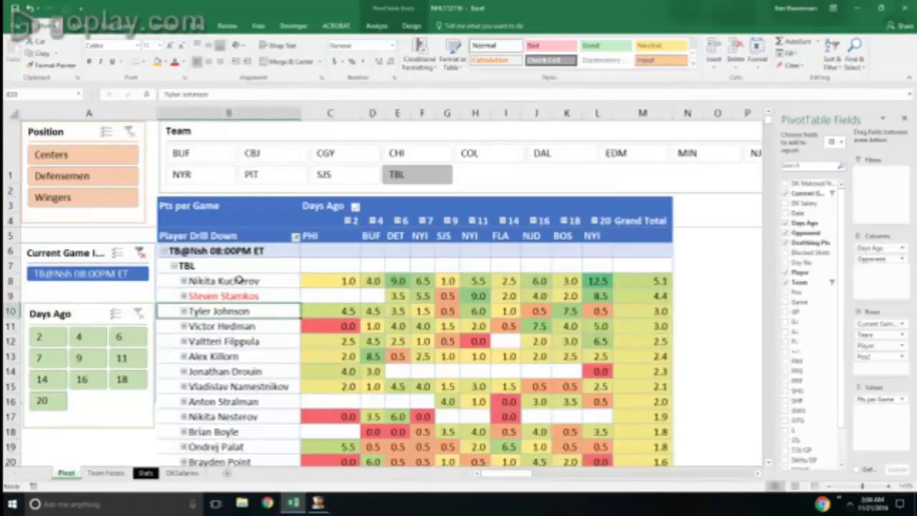
left_click(156, 62)
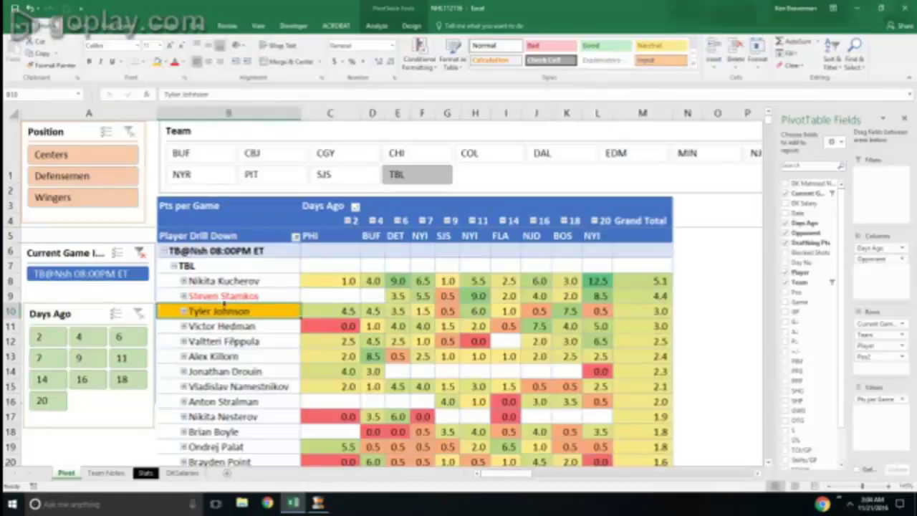
left_click(225, 274)
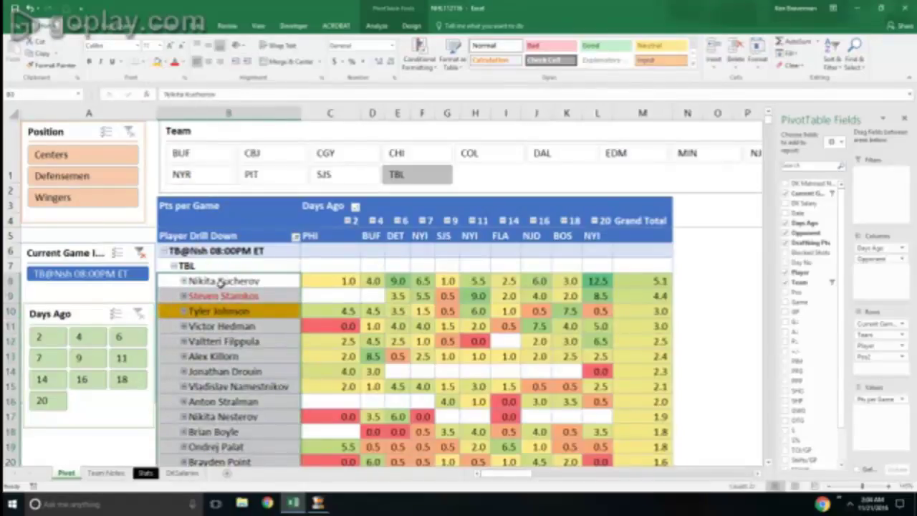
left_click_drag(374, 281, 422, 281)
left_click(358, 282)
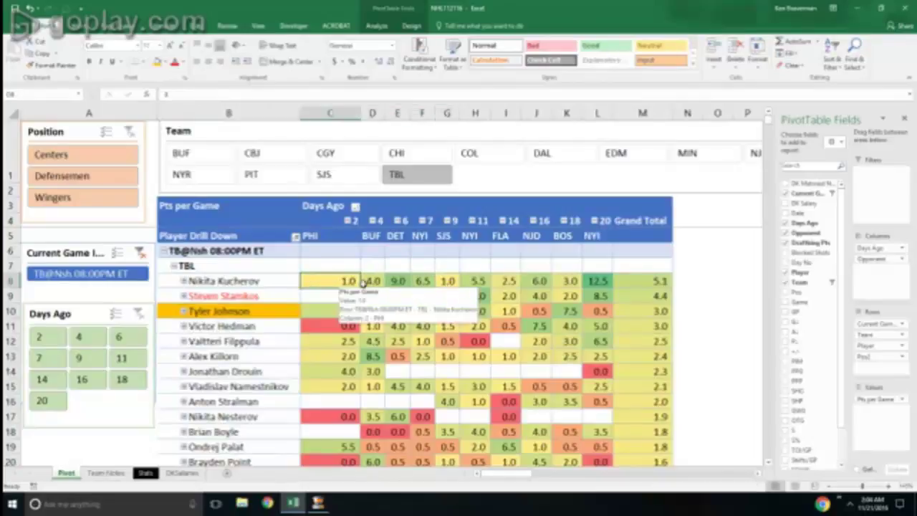
left_click(278, 278)
left_click(157, 61)
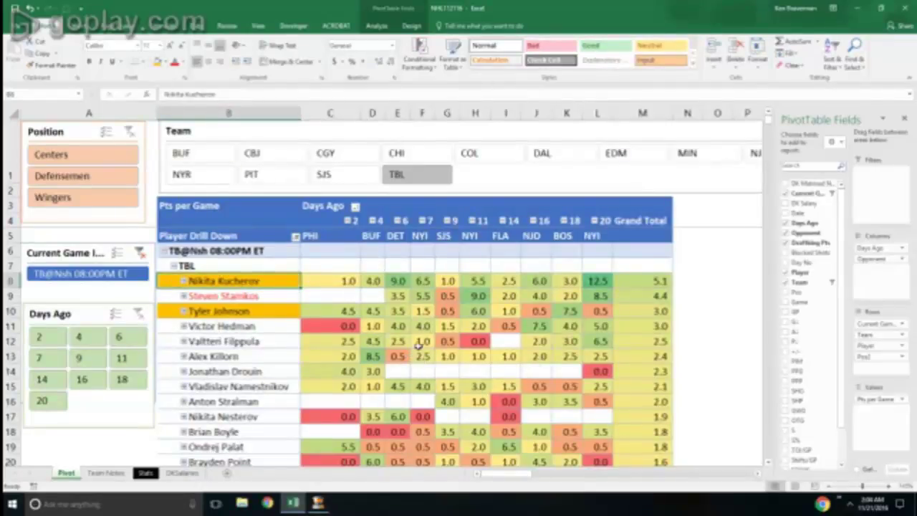
- Examine Victor Hedman's points across his older and more recent games
left_click(541, 327)
key("shift+Right")
key("shift+Right")
left_click_drag(512, 327, 337, 327)
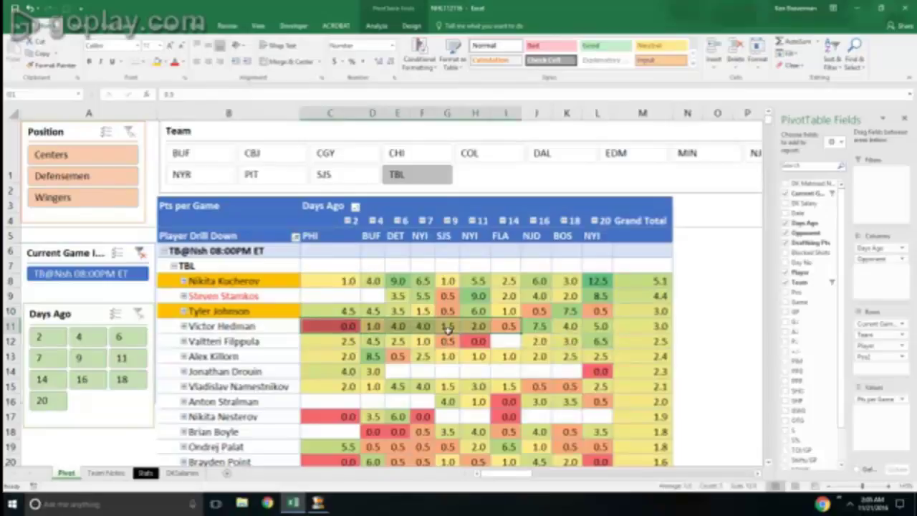
- Check the last two games of Jonathan Drouin and Alex Killorn and highlight both name cells with the orange fill
scroll(356, 341, "down", 1)
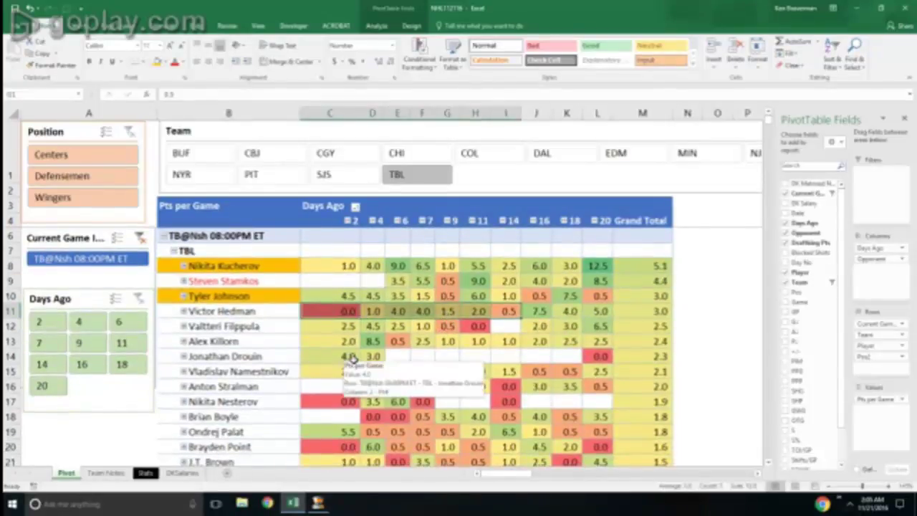
left_click(351, 342)
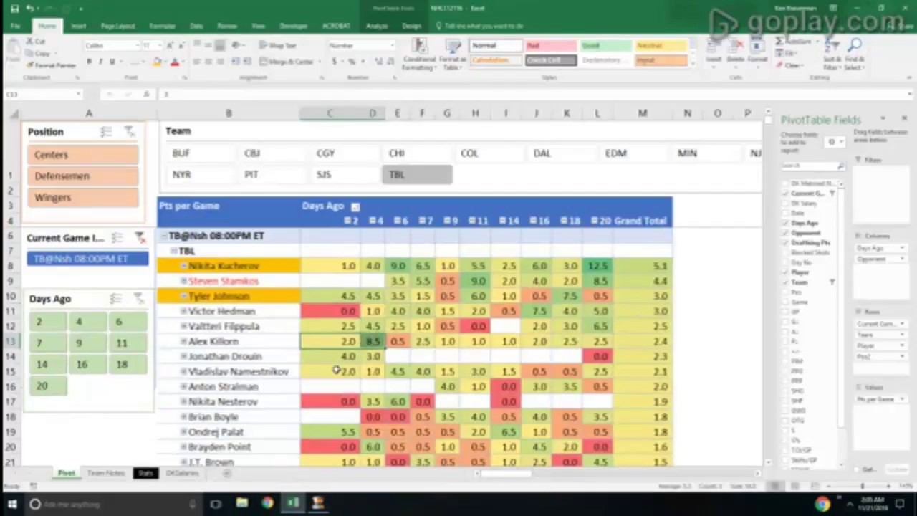
left_click_drag(348, 356, 369, 356)
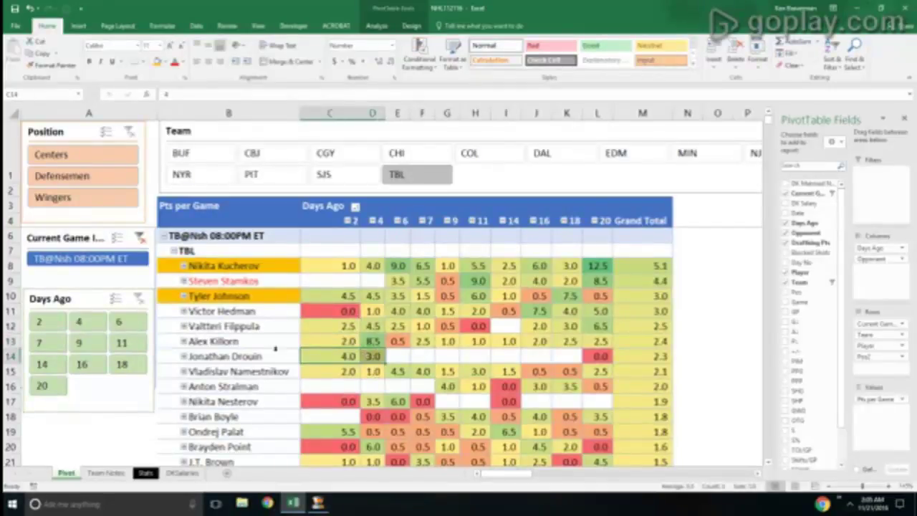
left_click(252, 357)
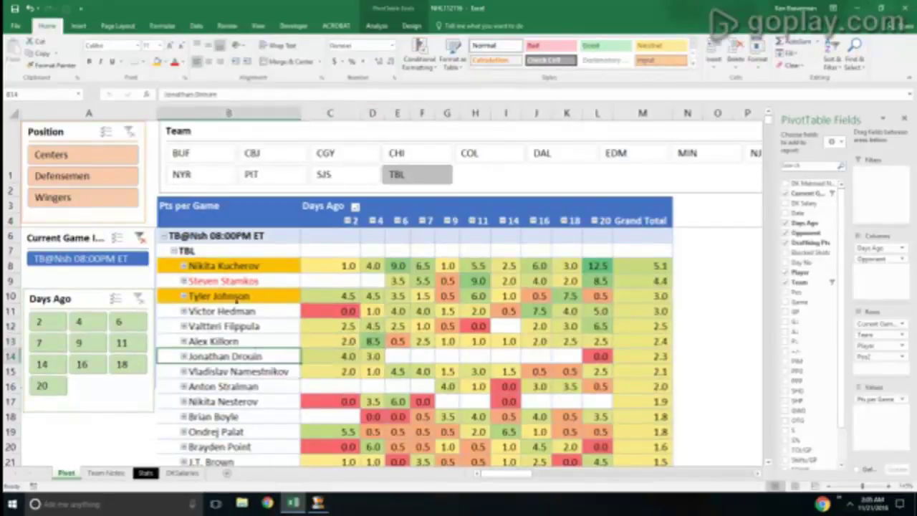
left_click(157, 61)
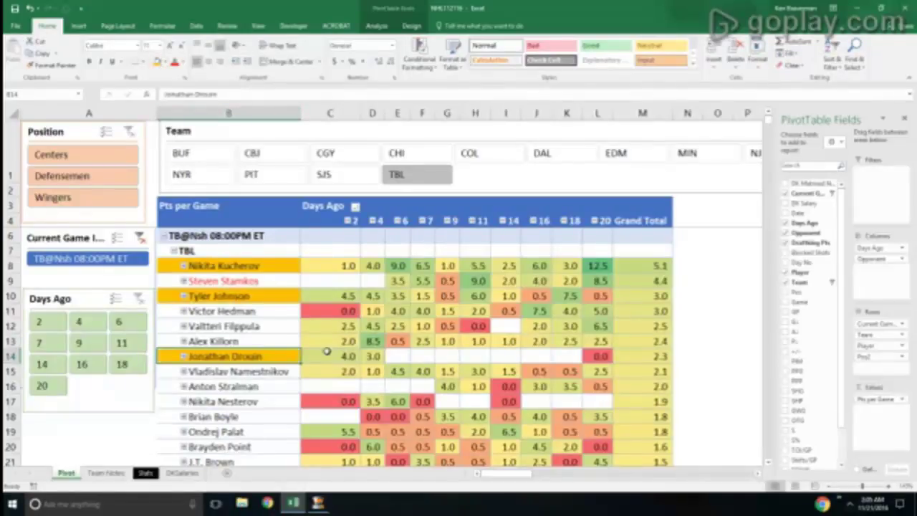
left_click_drag(336, 341, 361, 341)
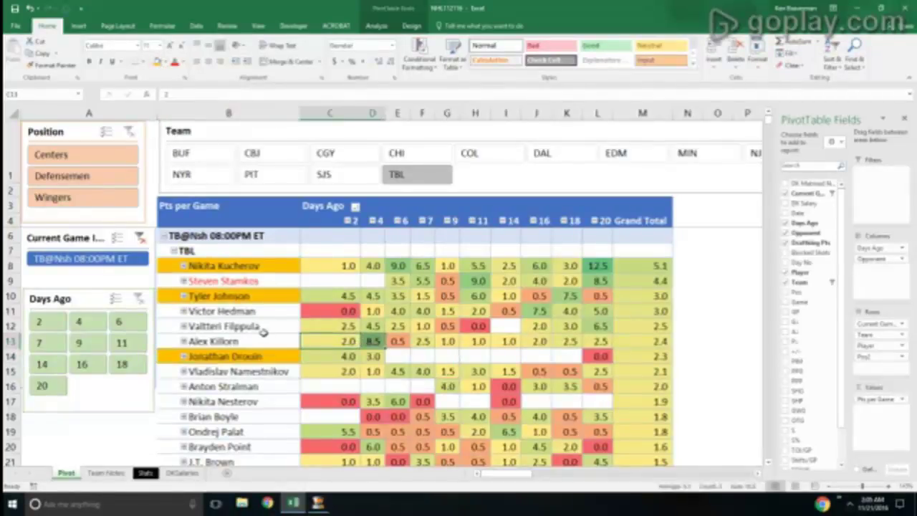
left_click(237, 341)
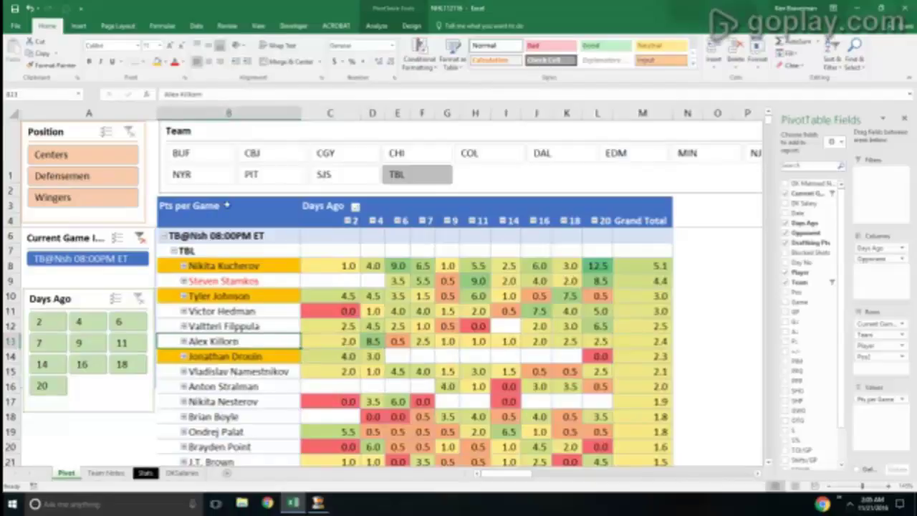
left_click(157, 62)
- Review the remaining TBL players' points, including Nikita Nesterov's and Vladislav Namestnikov's recent games
scroll(434, 341, "down", 2)
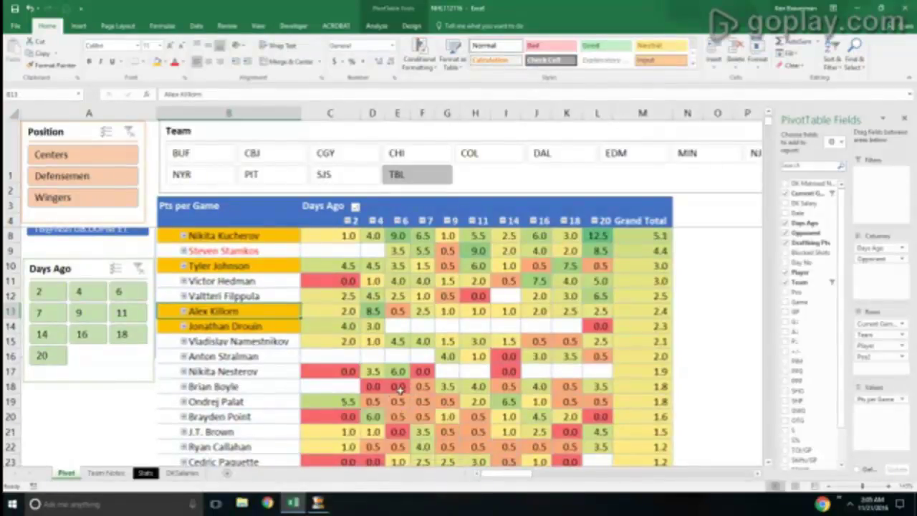
left_click_drag(372, 371, 397, 371)
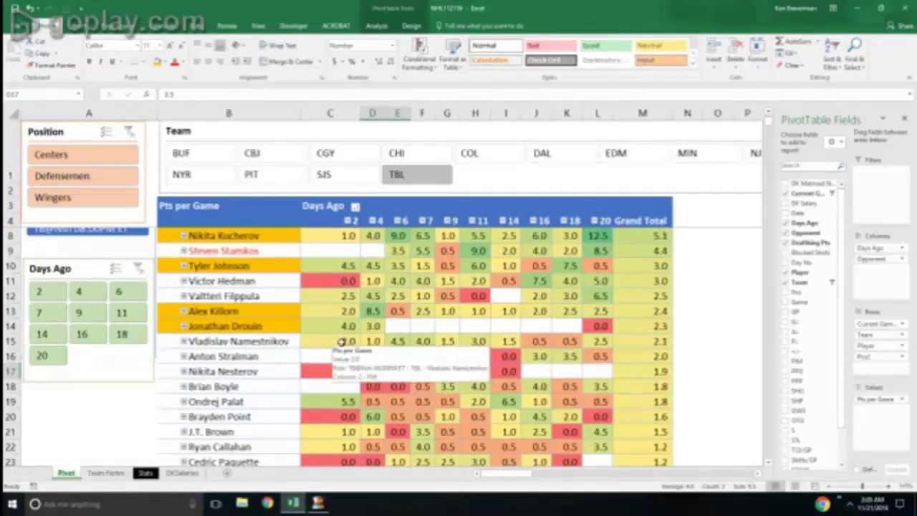
left_click_drag(338, 342, 430, 342)
scroll(504, 383, "down", 2)
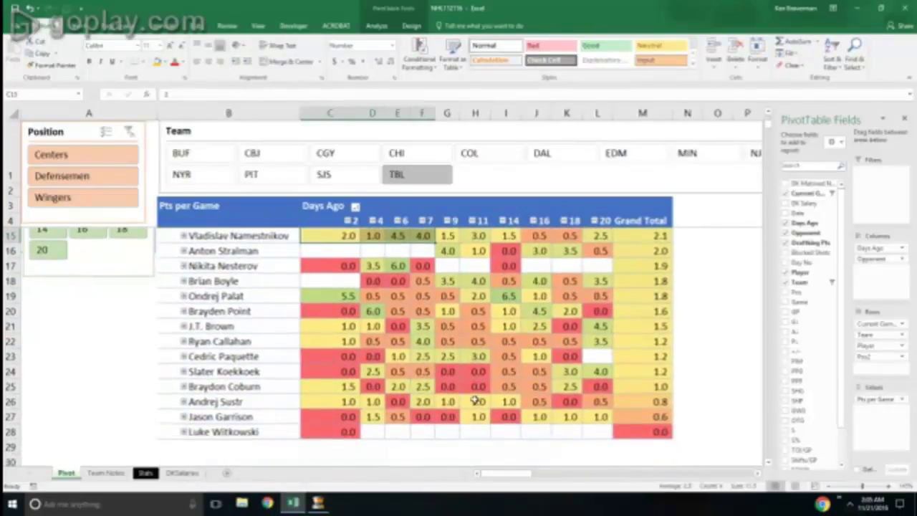
scroll(473, 400, "up", 3)
scroll(434, 393, "up", 1)
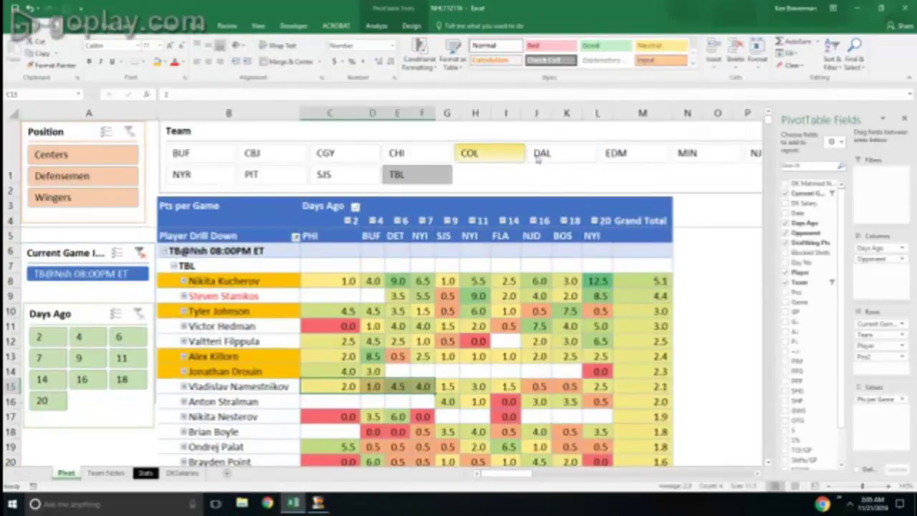
- Filter to MIN with its players expanded, and move the Player field to the top of the pivot table's row fields
left_click(696, 159)
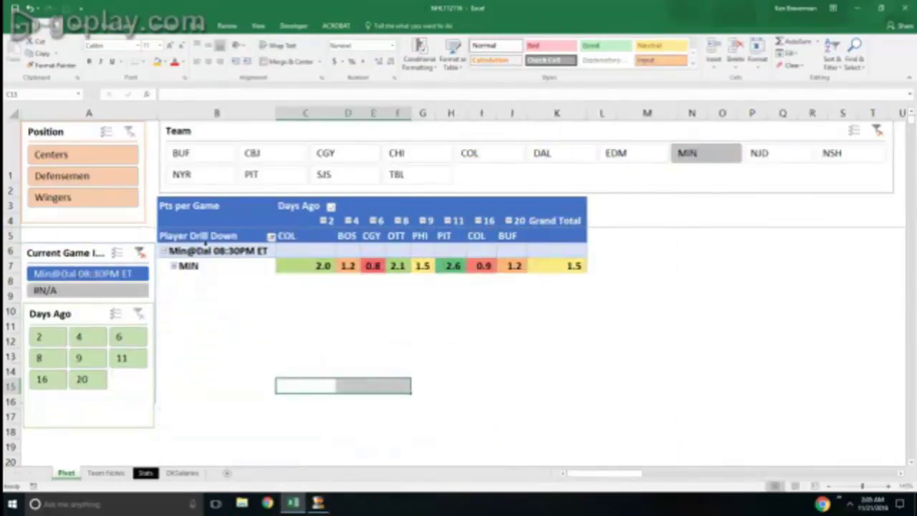
left_click(174, 266)
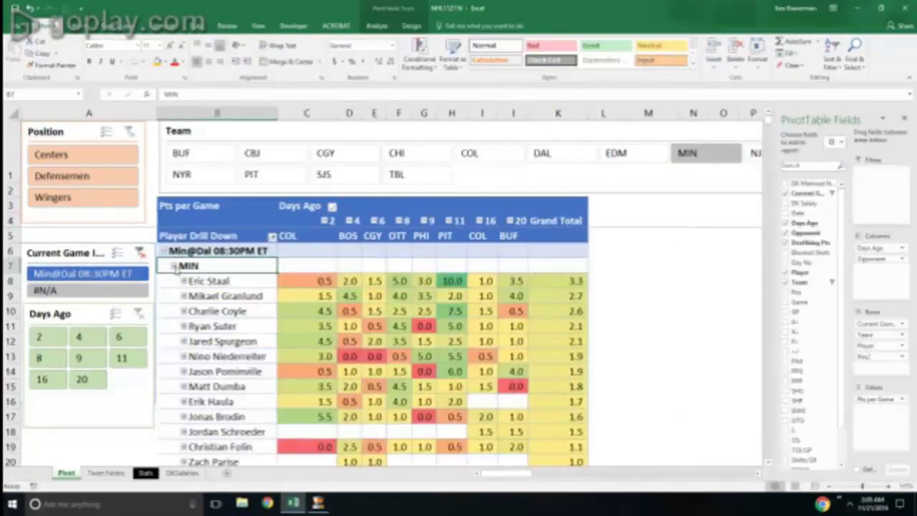
mouse_move(540, 347)
left_click_drag(888, 346, 850, 325)
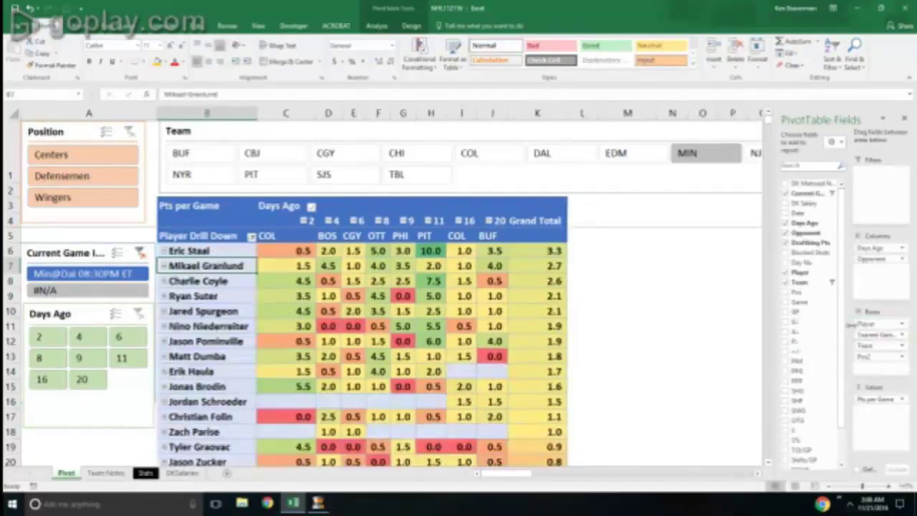
- Include all teams from BUF through TBL in the Team filter and collapse the entire Days Ago field to hide opponents
left_click(198, 156)
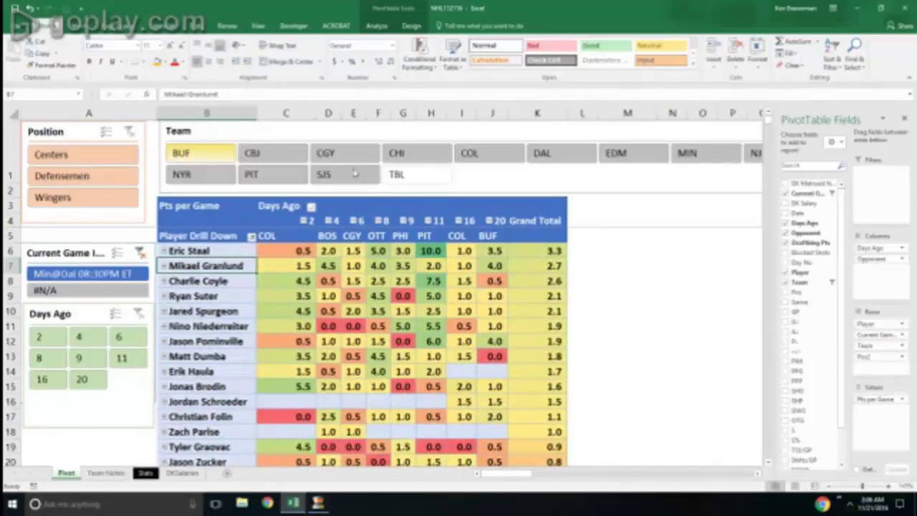
key("ctrl+z")
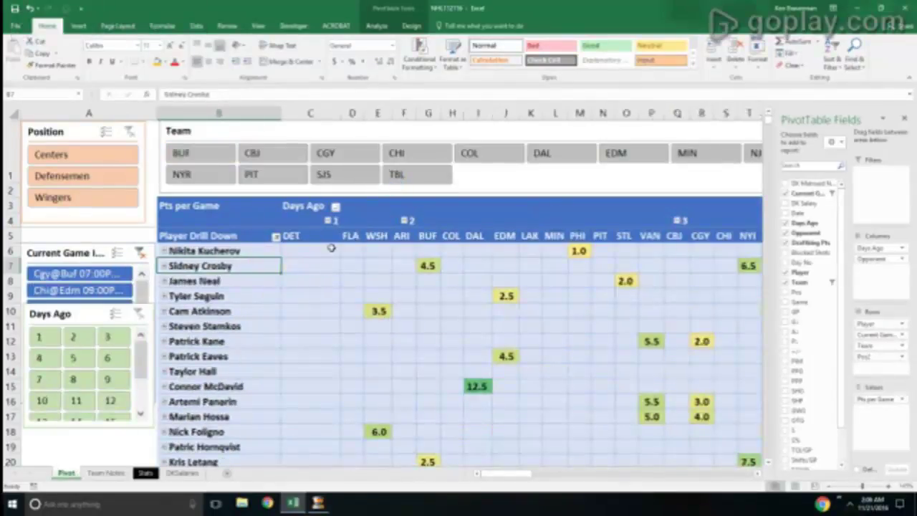
right_click(319, 221)
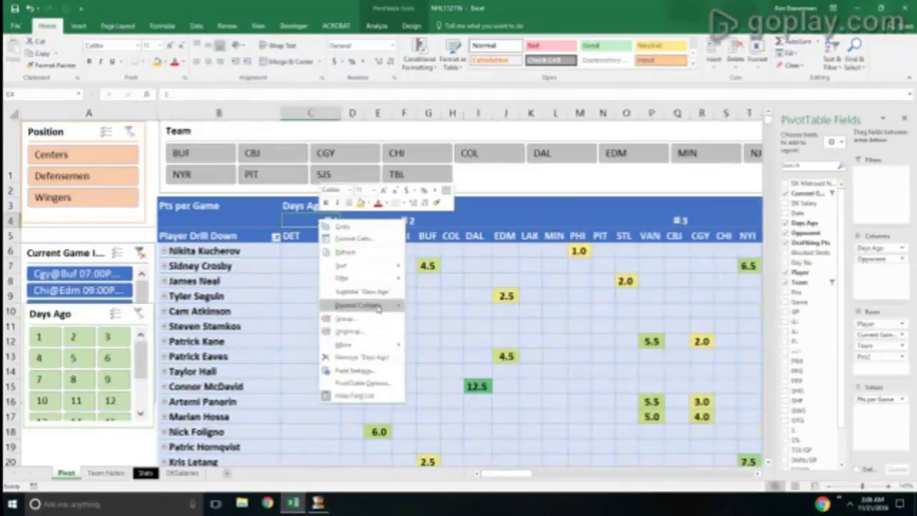
mouse_move(378, 307)
left_click(435, 344)
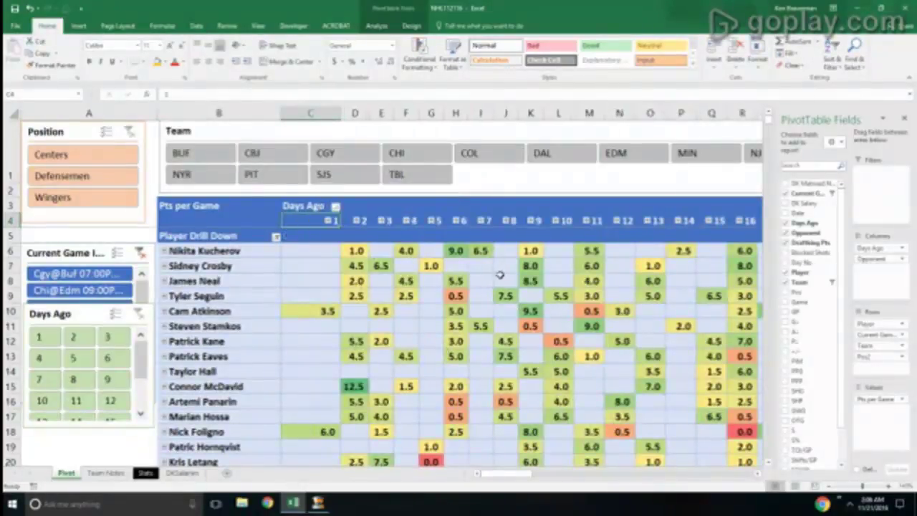
- Filter the Days Ago slicer to days 1 through 7 to rank all players on recent games
mouse_move(492, 326)
scroll(492, 327, "down", 3)
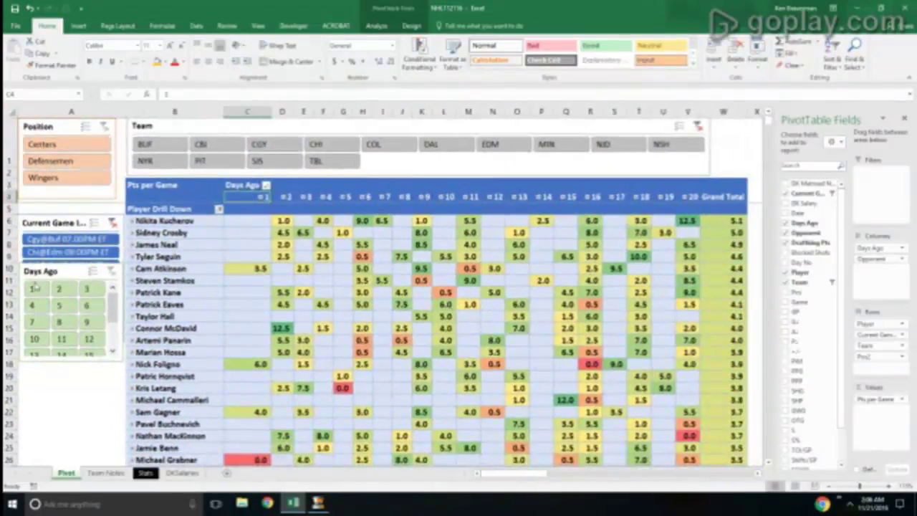
left_click_drag(32, 288, 35, 323)
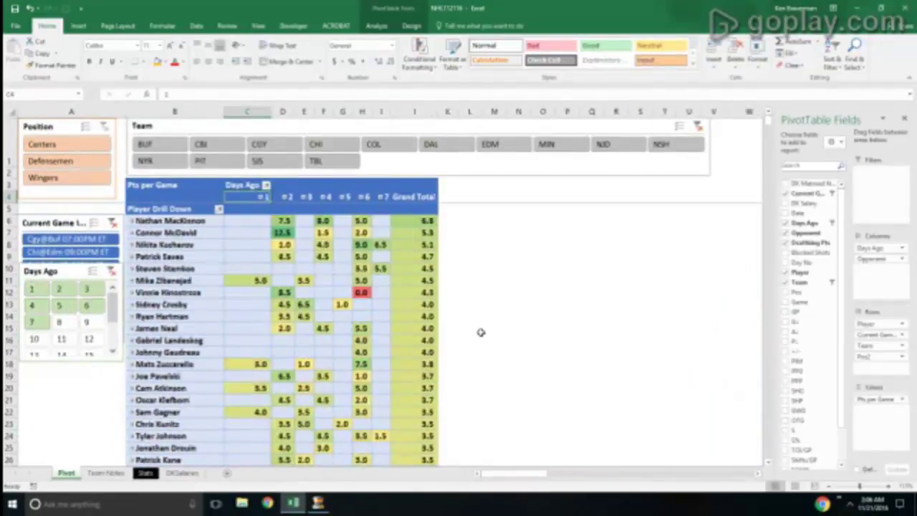
scroll(542, 350, "up", 3, "ctrl")
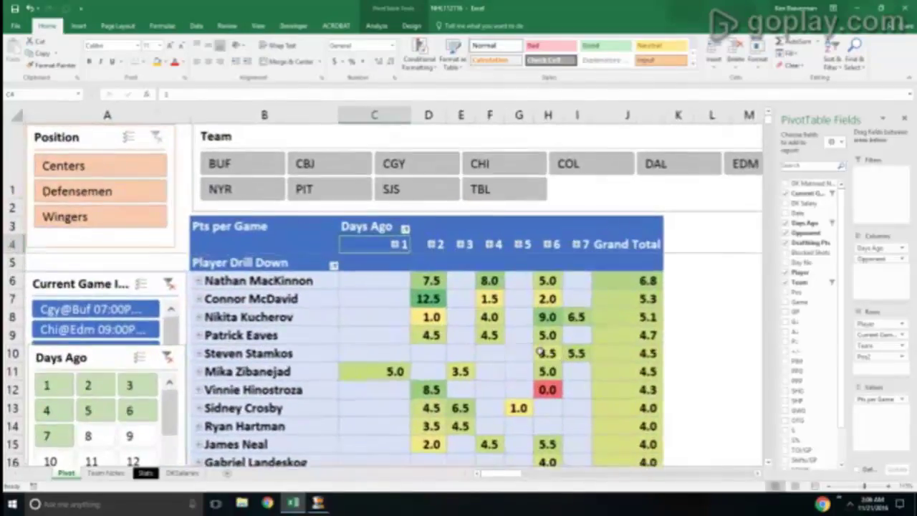
- Expand Nathan MacKinnon's row to check his current game and team, and collapse it again
scroll(539, 353, "down", 1)
scroll(533, 361, "up", 1)
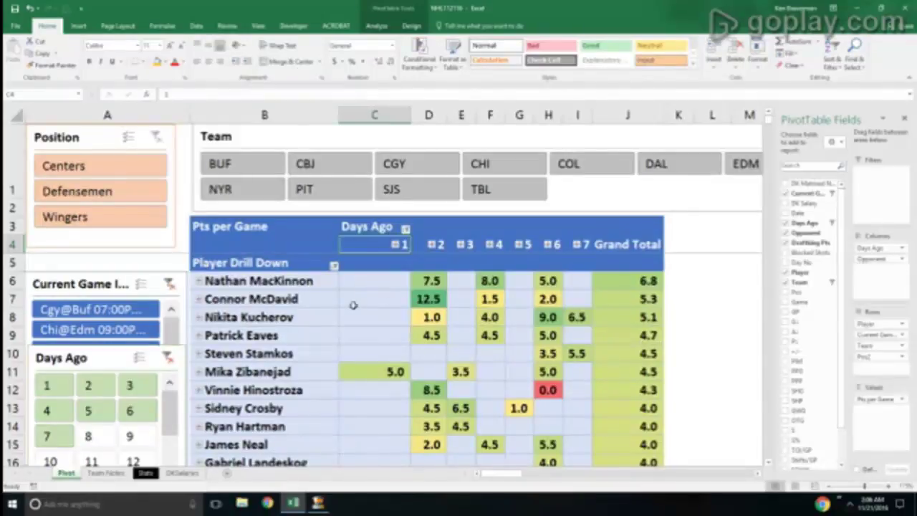
left_click(197, 283)
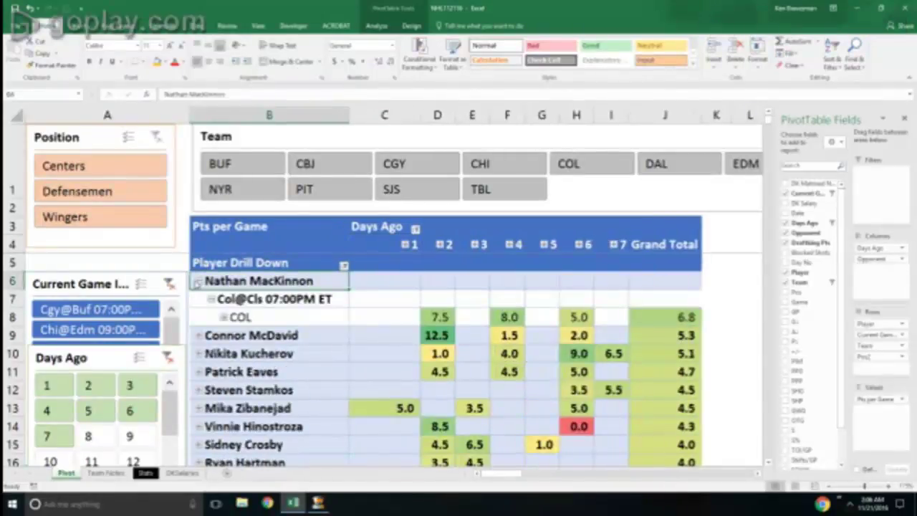
left_click(197, 282)
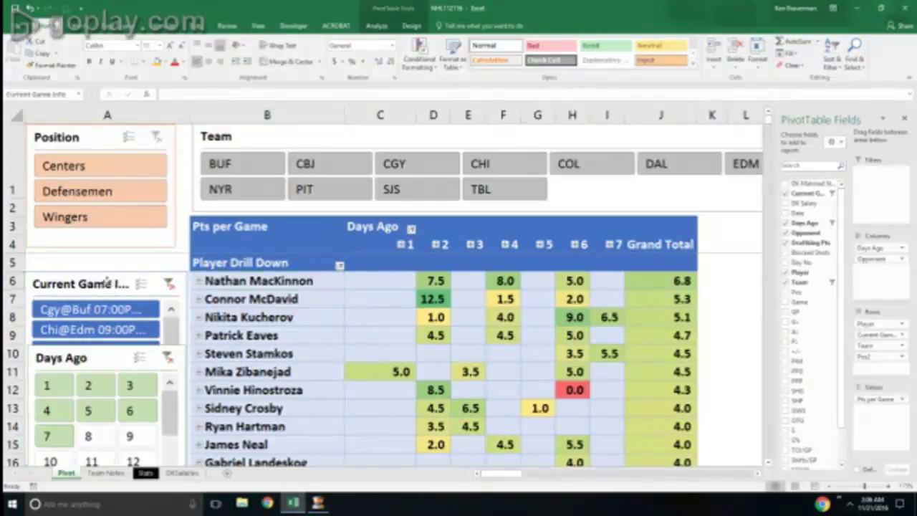
- Move the Current Game Info slicer up beneath the Position slicer and the Days Ago slicer down to uncover the games list
left_click_drag(106, 282, 103, 259)
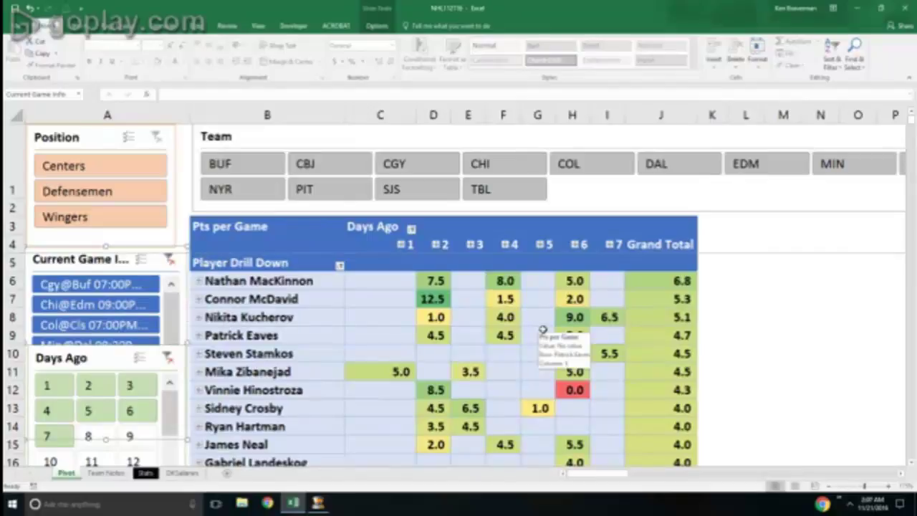
left_click_drag(63, 358, 66, 432)
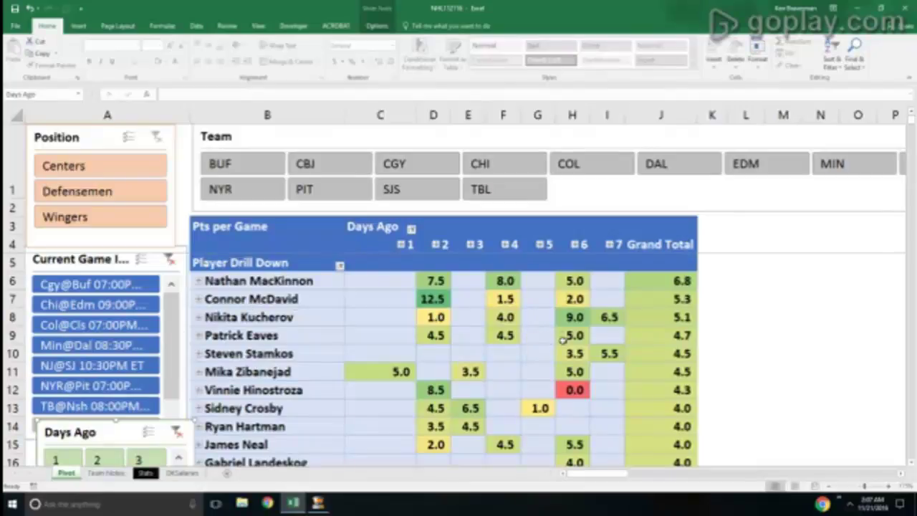
mouse_move(553, 386)
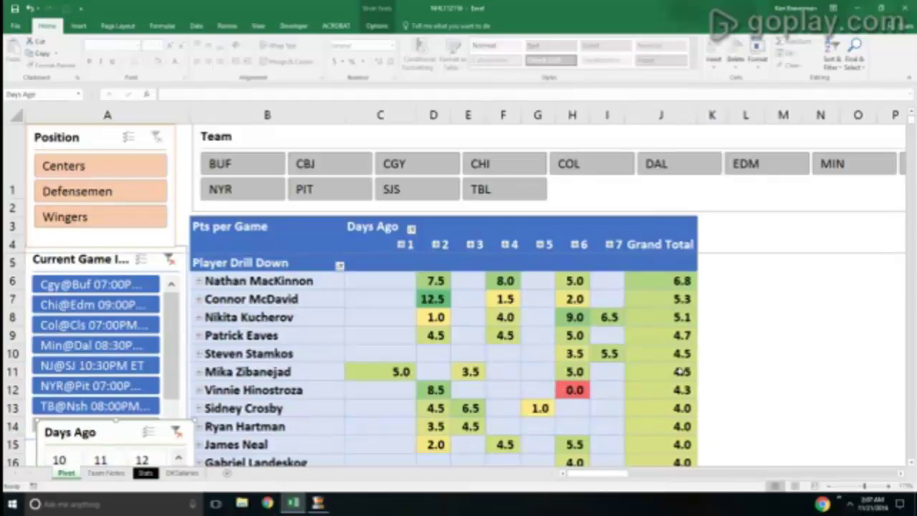
left_click(769, 373)
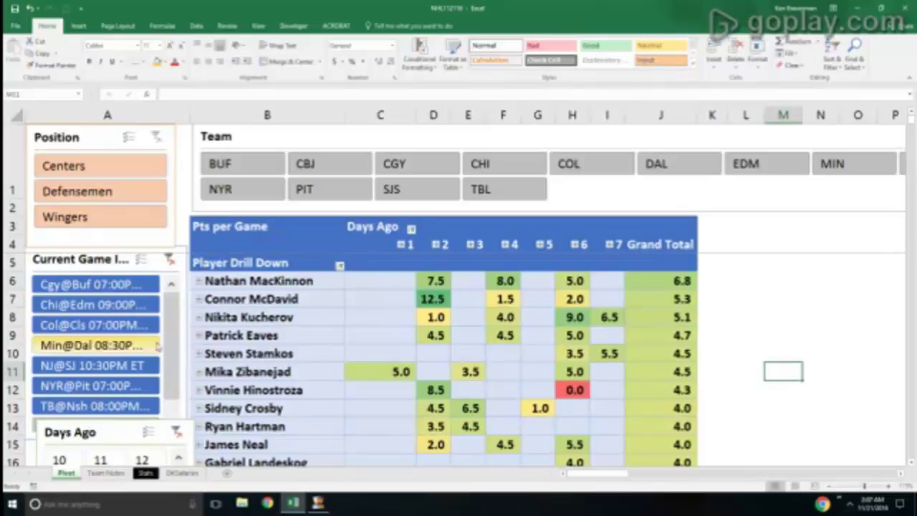
- Check Patrick Eaves's current game and team, and review the ranked players' recent points down to Patrick Kane
left_click(200, 336)
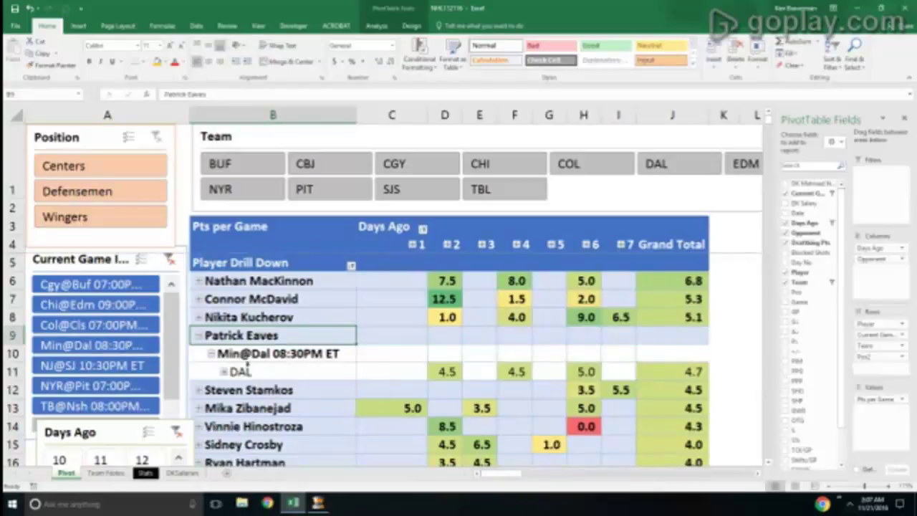
left_click(200, 336)
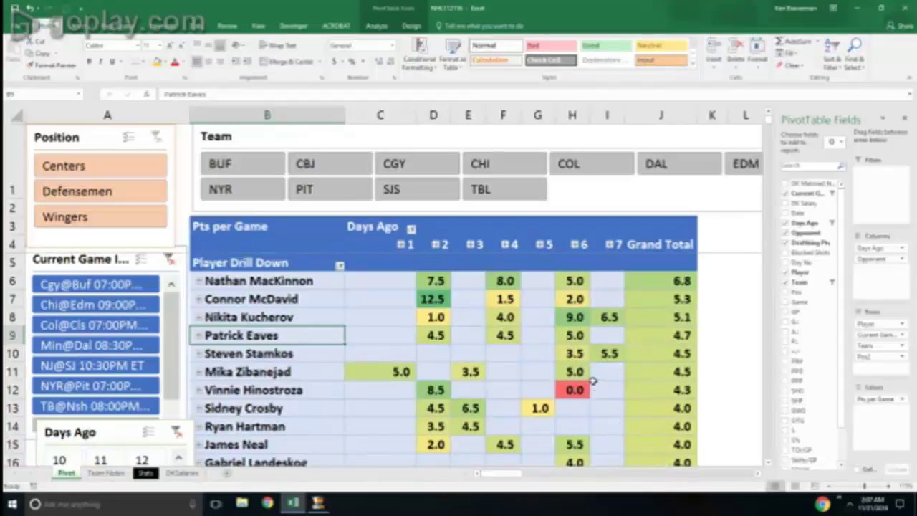
scroll(608, 422, "down", 1)
scroll(546, 412, "down", 4)
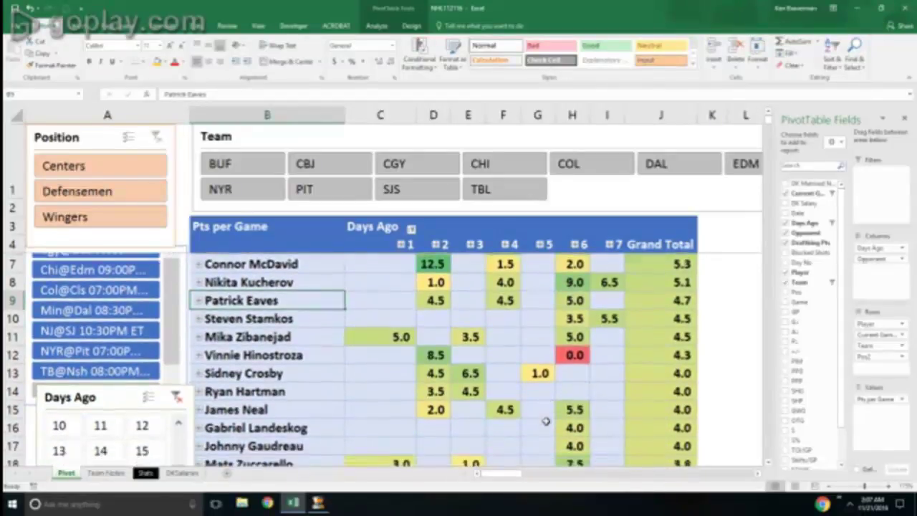
scroll(546, 421, "down", 1)
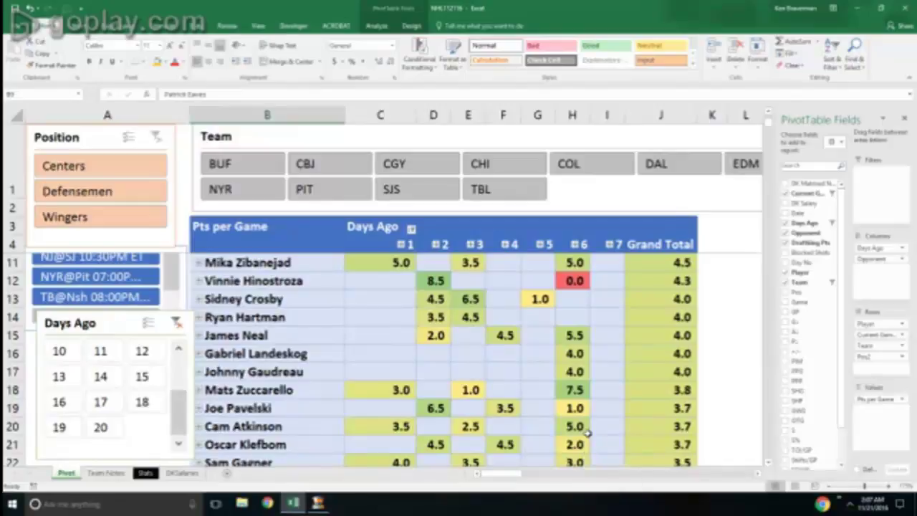
mouse_move(586, 443)
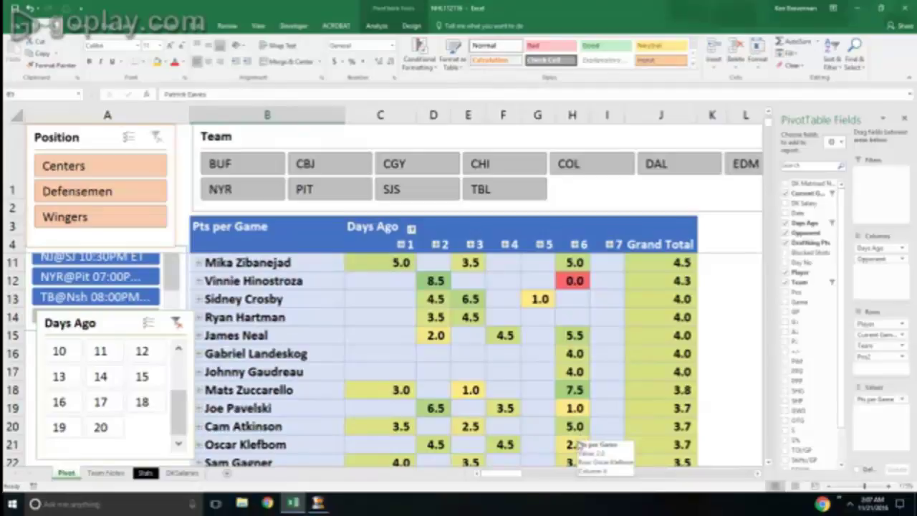
scroll(579, 444, "down", 1)
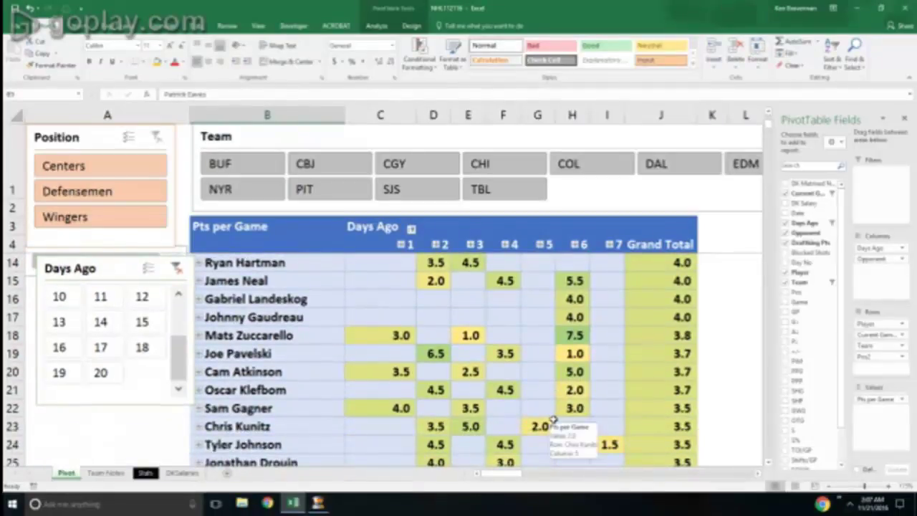
scroll(553, 419, "down", 1)
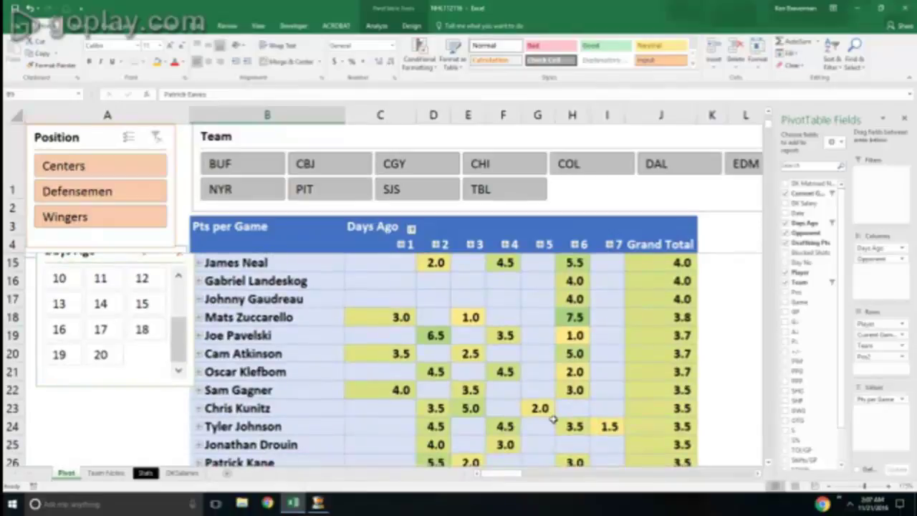
scroll(554, 419, "up", 2)
scroll(553, 419, "up", 2)
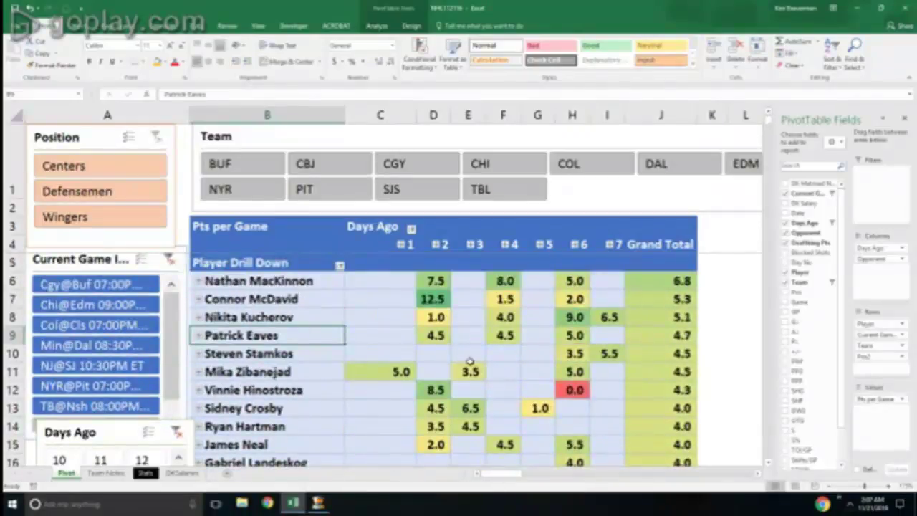
- Clear the Days Ago slicer's filter to include all days, and place the slicer over the lower part of the Current Game Info slicer
left_click_drag(99, 434, 391, 309)
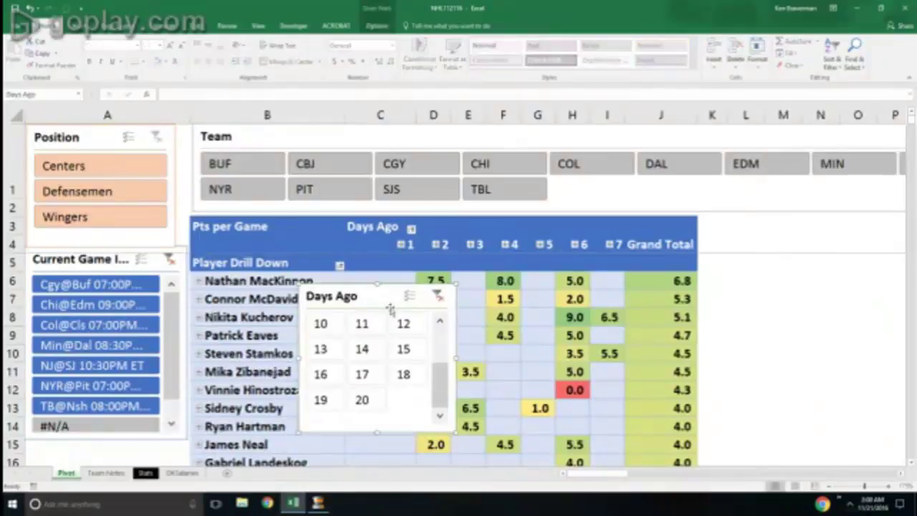
left_click(437, 296)
left_click_drag(391, 297, 118, 366)
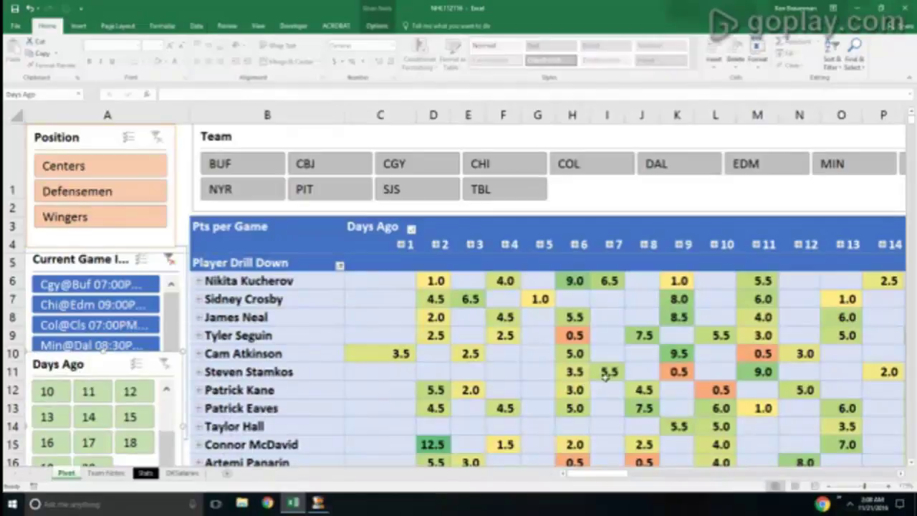